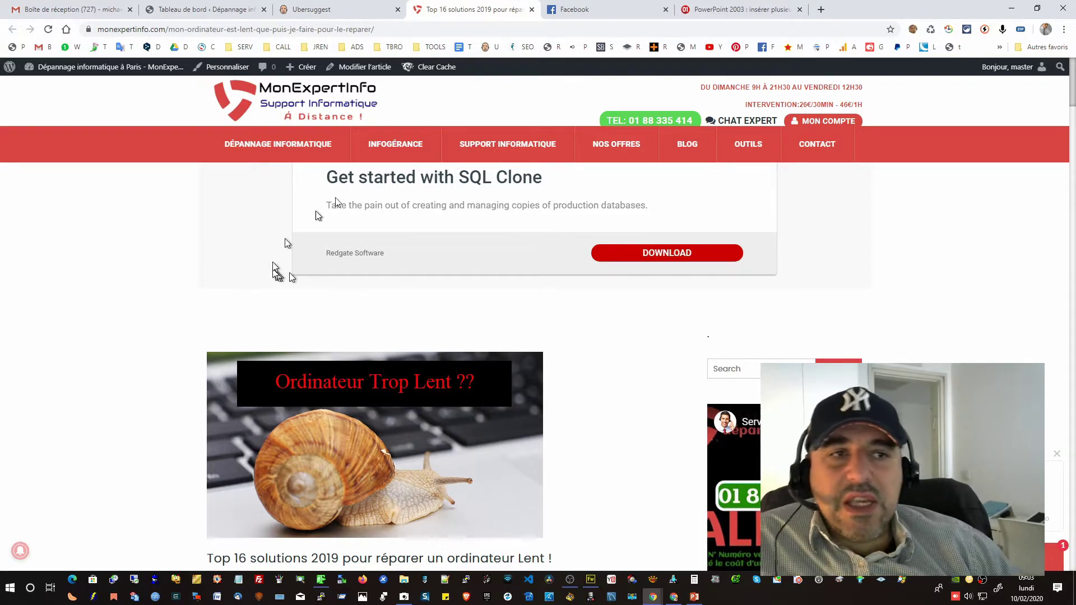
# Check the details page of the Download All Images extension and close it.
pyautogui.rightClick(1022, 28)
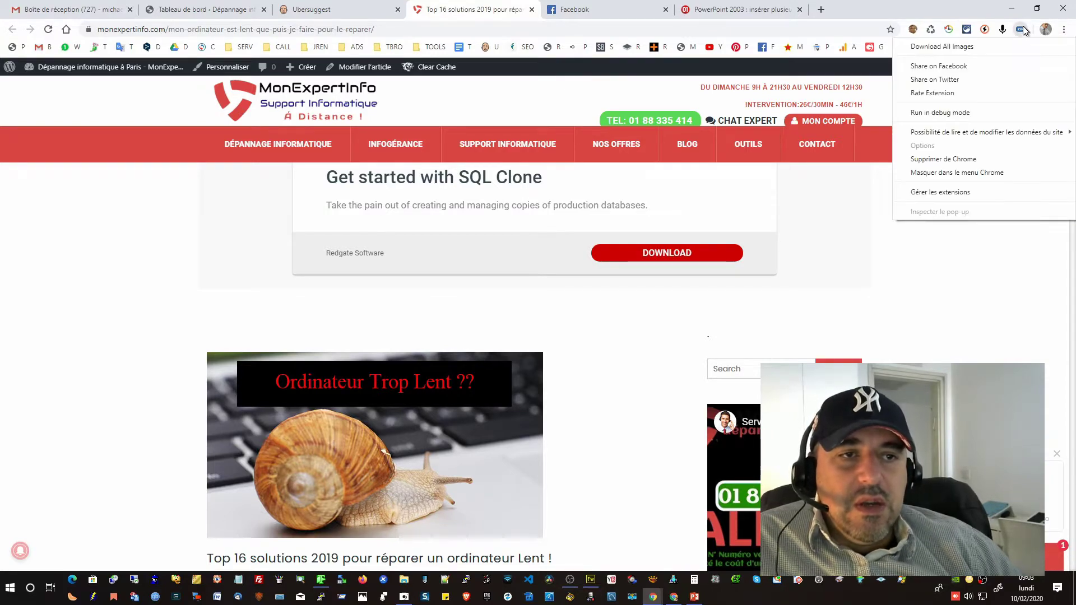
pyautogui.click(959, 192)
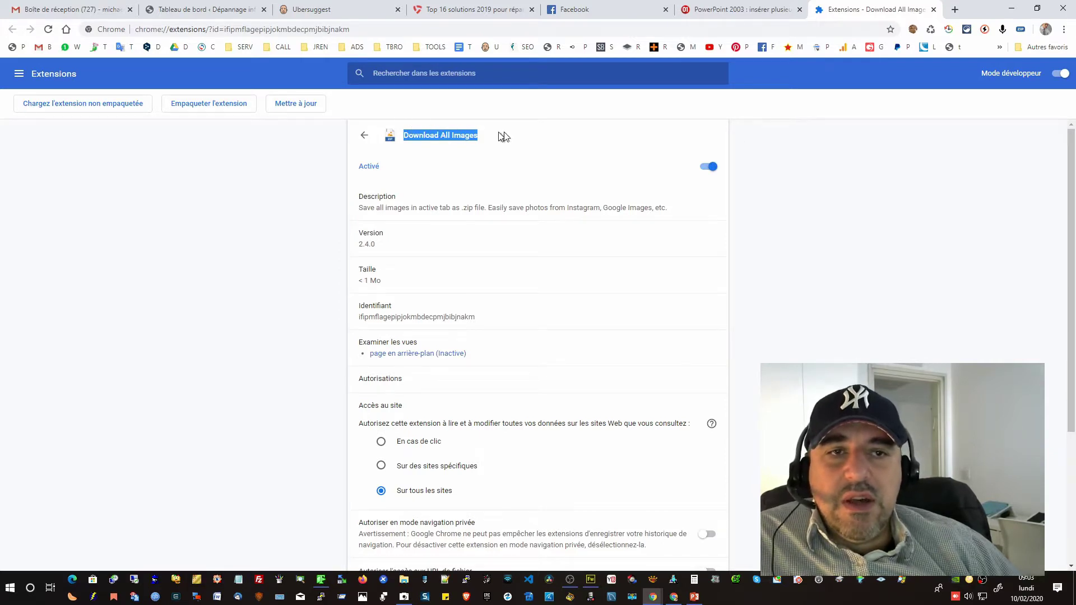
pyautogui.click(933, 9)
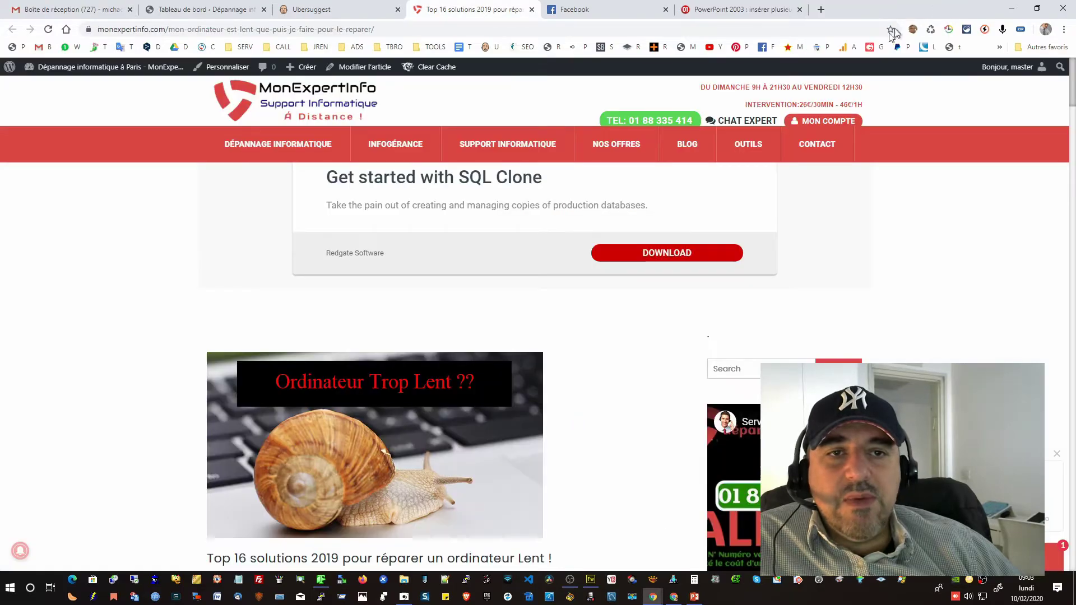
# Download all images of the slow-computer article as a zip with the Download All Images extension and close the opened archive.
pyautogui.scroll(-9, 600, 192)
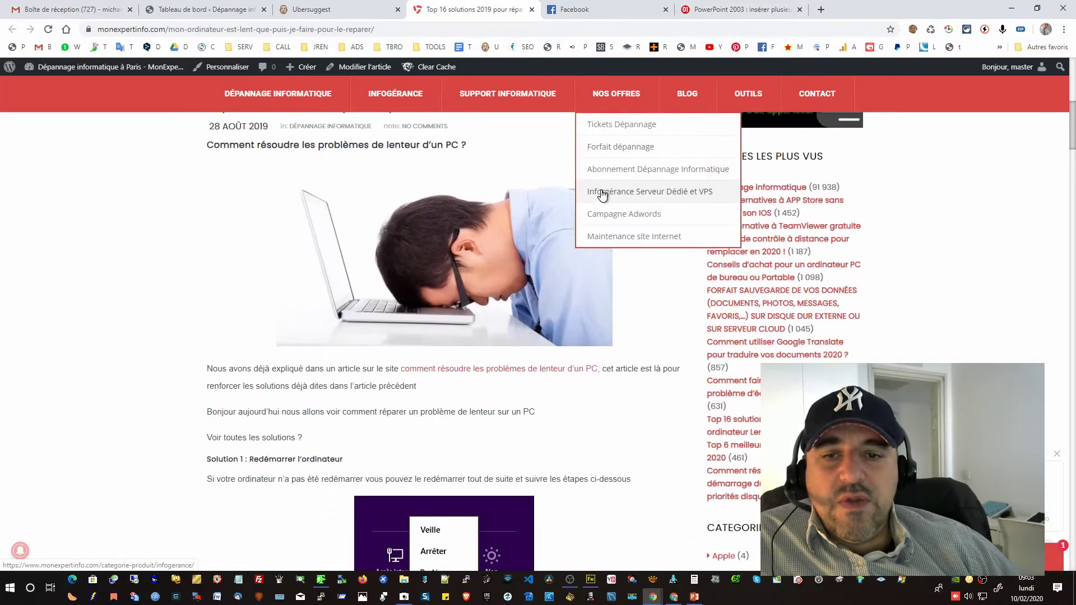
pyautogui.scroll(-15, 234, 241)
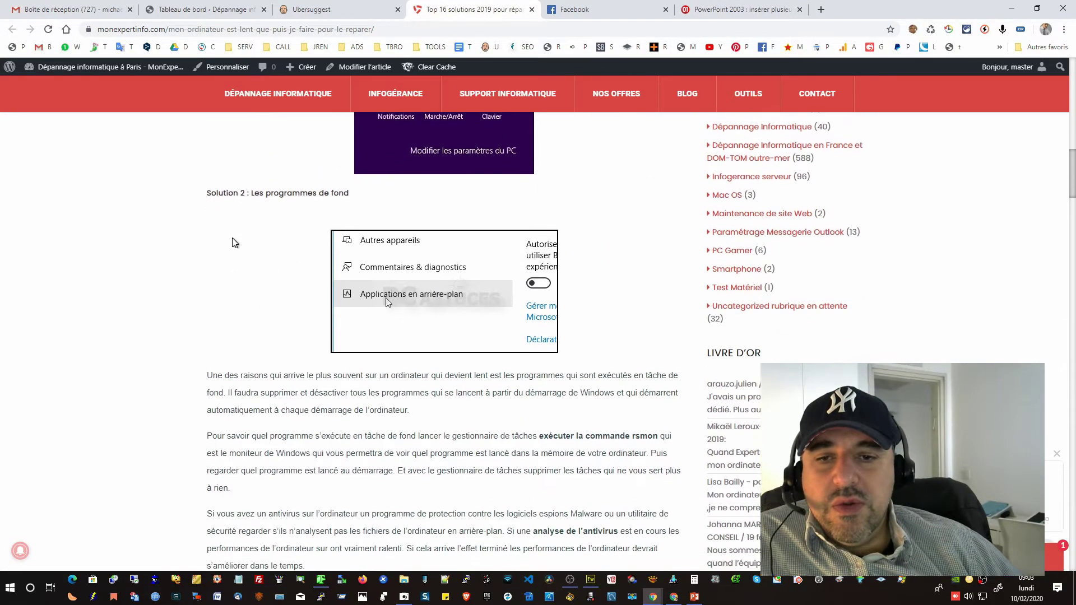
pyautogui.scroll(-10, 235, 242)
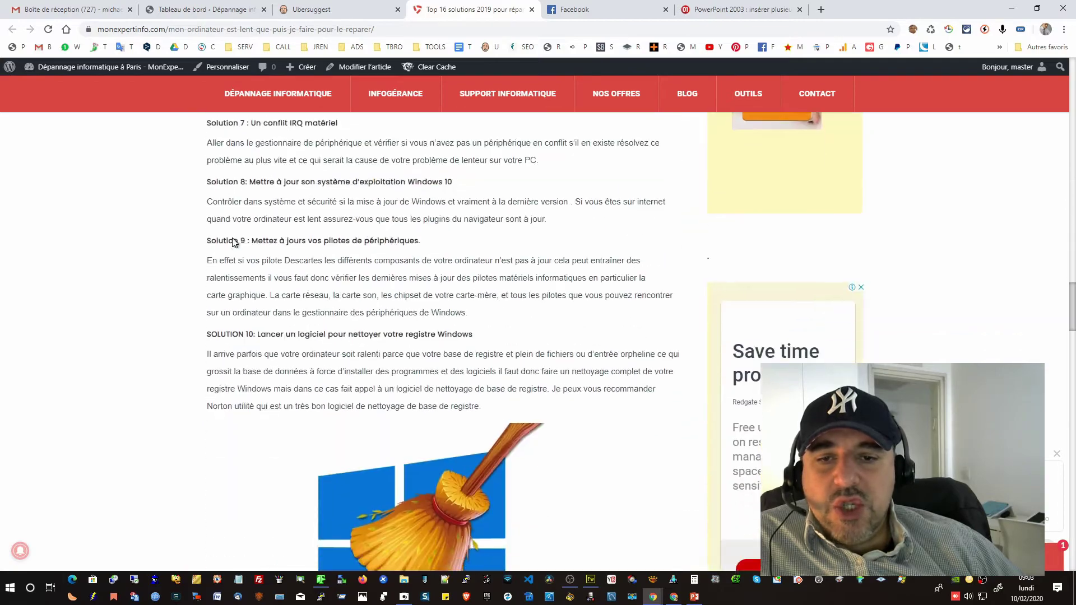
pyautogui.scroll(12, 234, 242)
pyautogui.scroll(20, 234, 242)
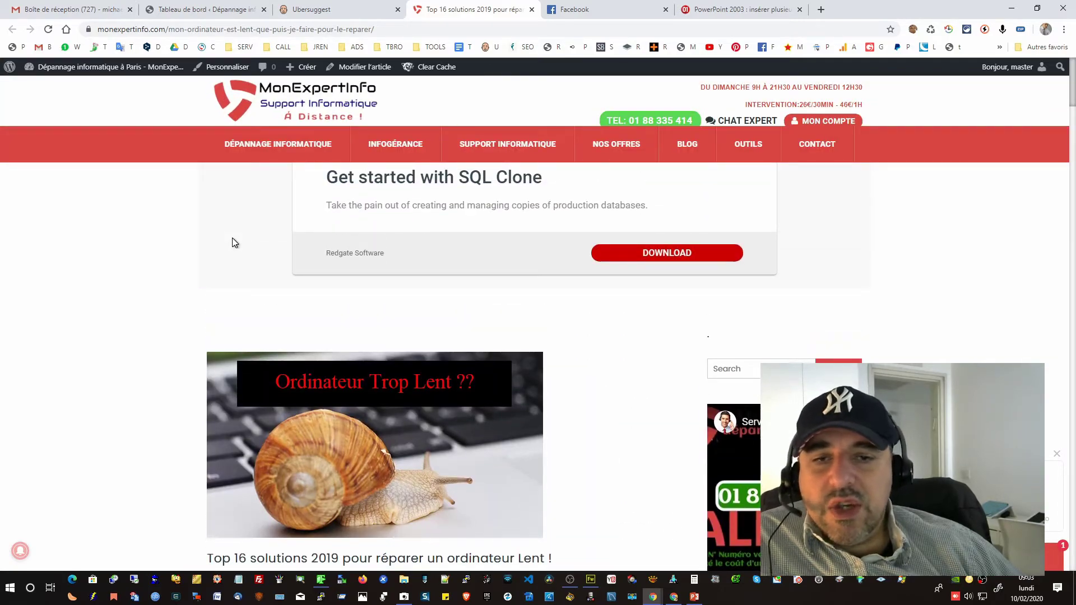
pyautogui.click(1022, 33)
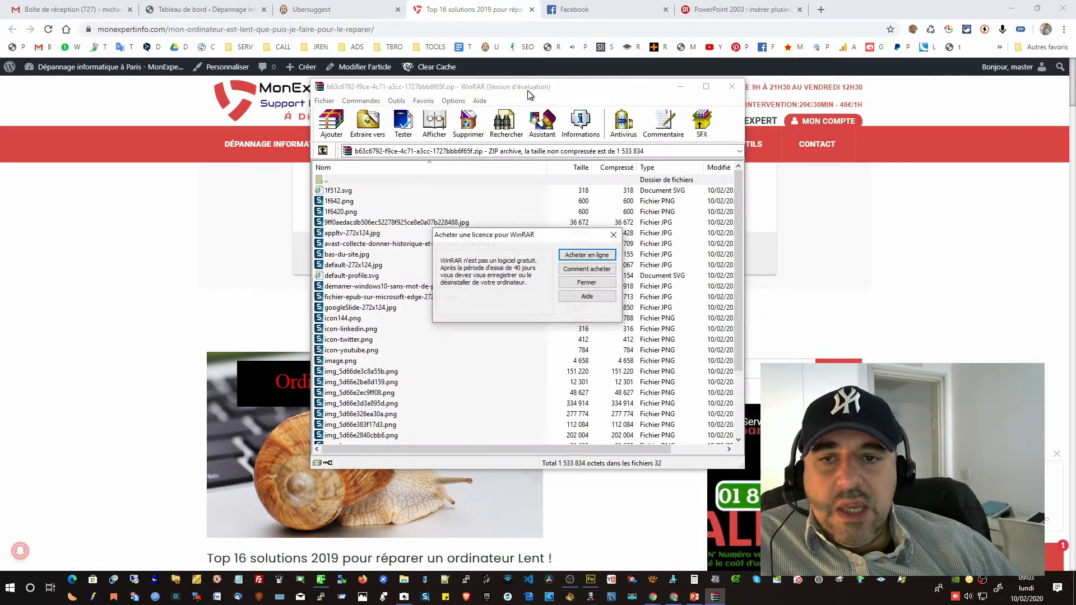
pyautogui.click(614, 234)
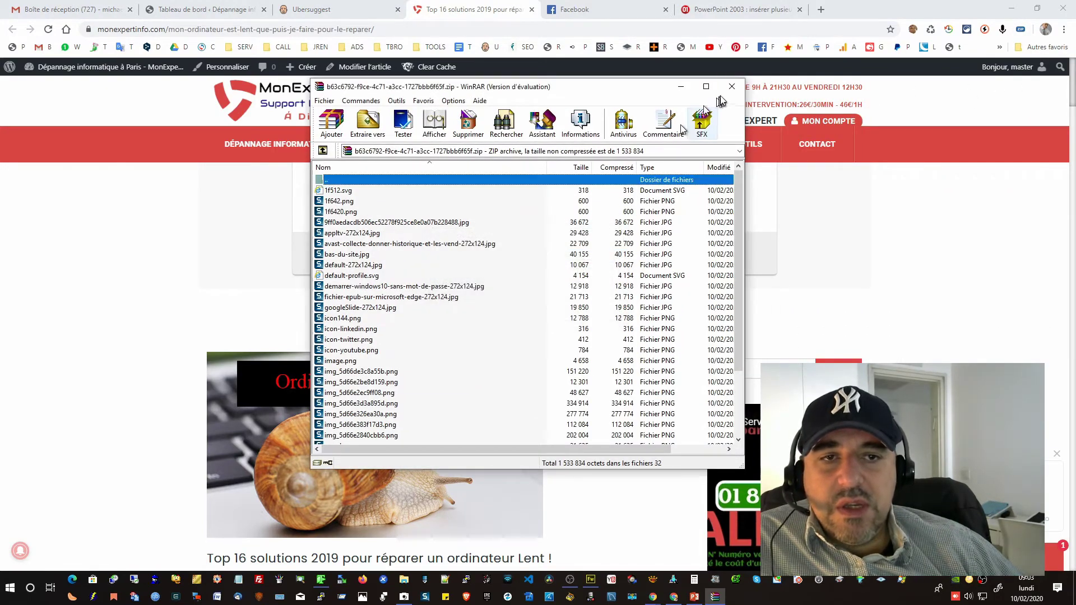
pyautogui.click(732, 86)
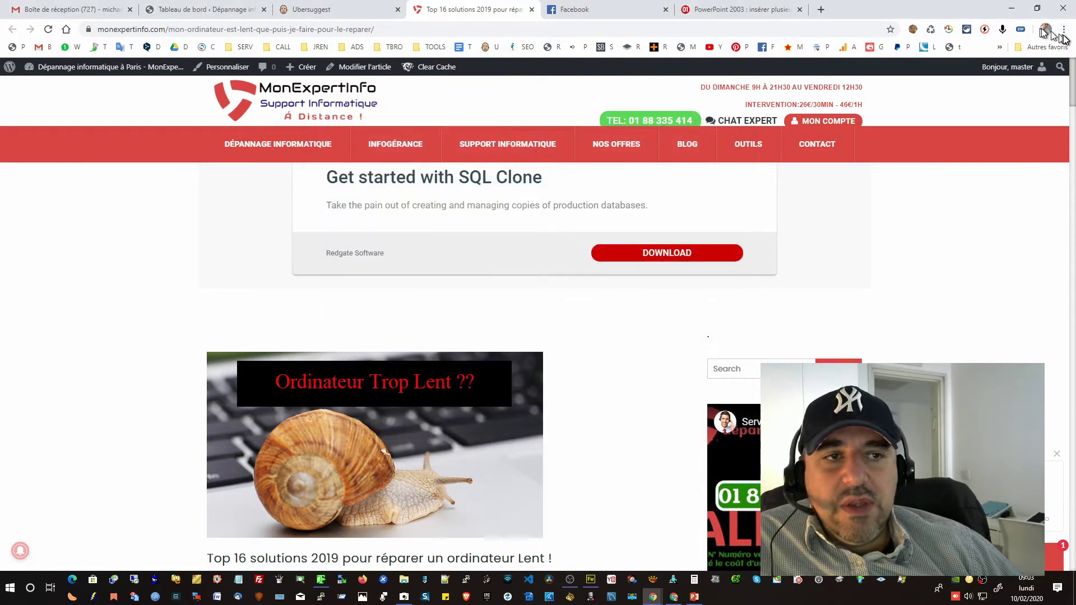
# Show the newly downloaded zip archive in its folder from the browser's download list and cut it.
pyautogui.click(1063, 29)
pyautogui.click(933, 112)
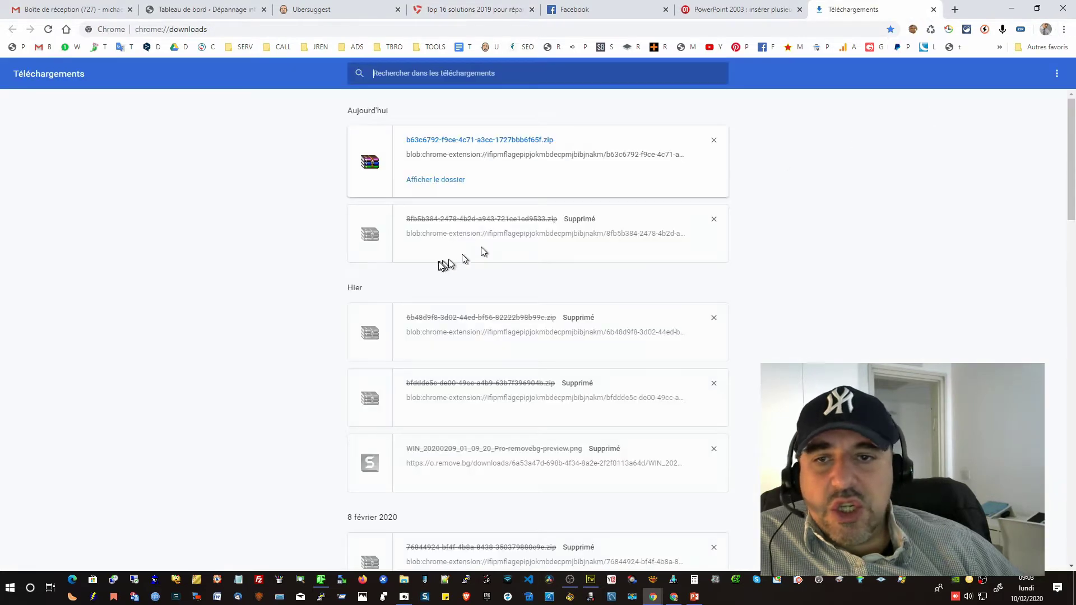
pyautogui.click(433, 180)
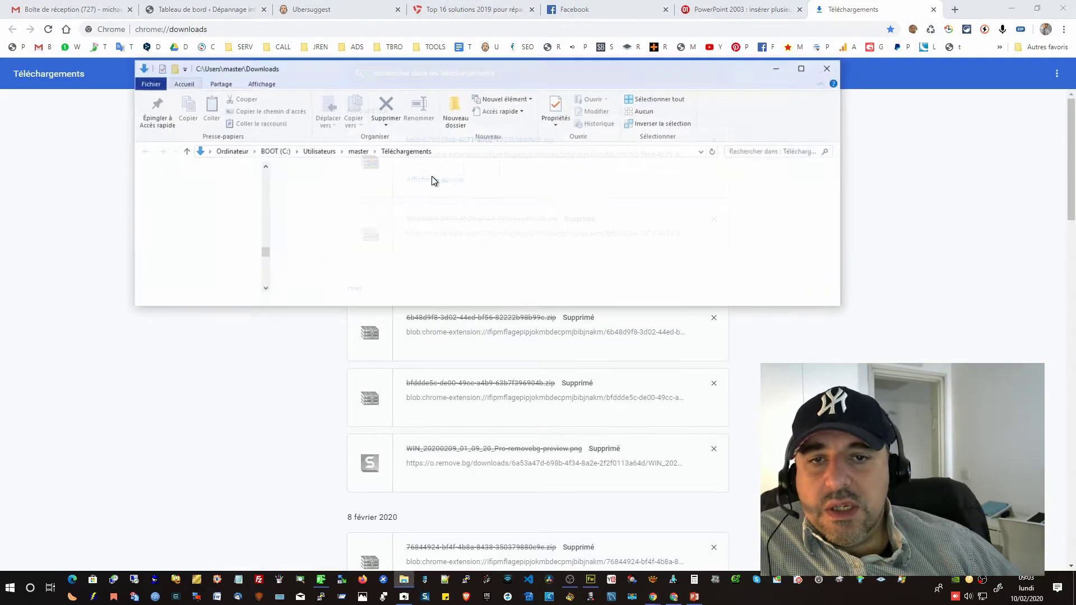
pyautogui.rightClick(385, 224)
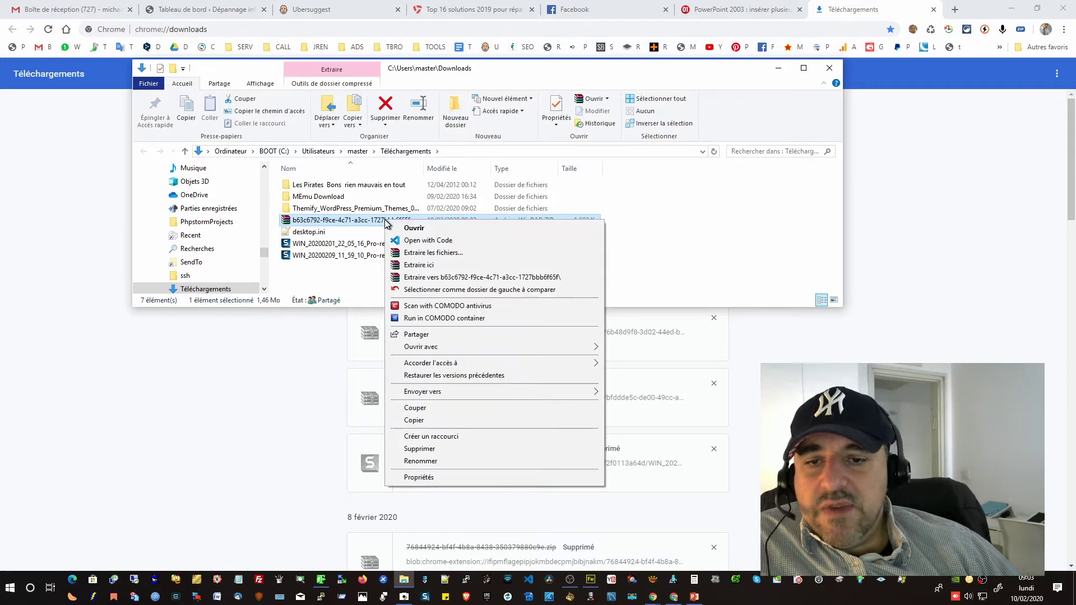
pyautogui.click(428, 407)
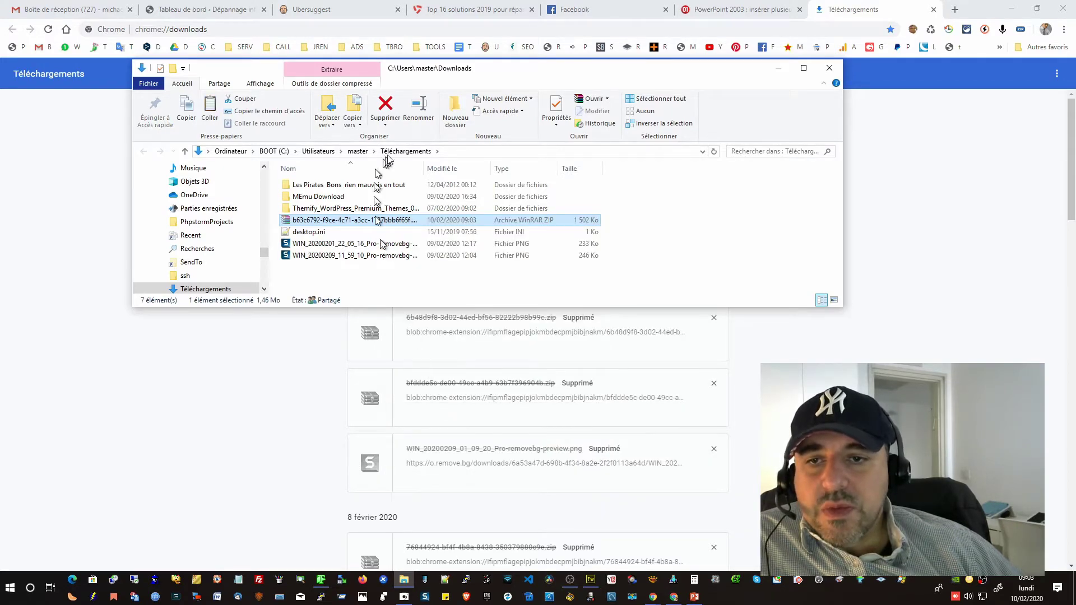
# Paste the zip archive into the VIDEO\IMAGES folder on drive DATA (H:) and extract it into a folder of the same name.
pyautogui.doubleClick(444, 75)
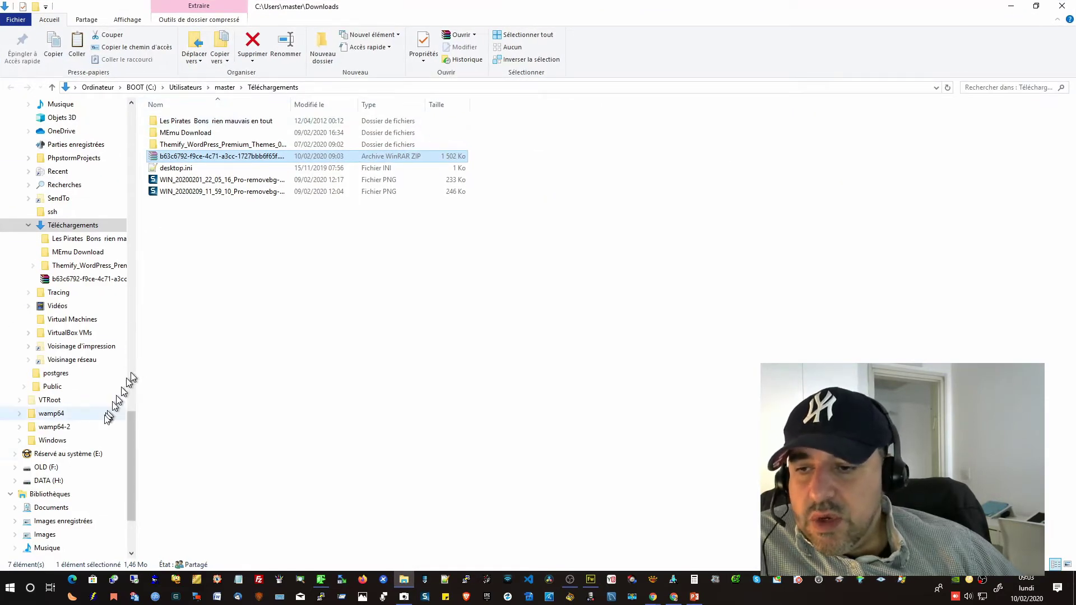
pyautogui.click(53, 482)
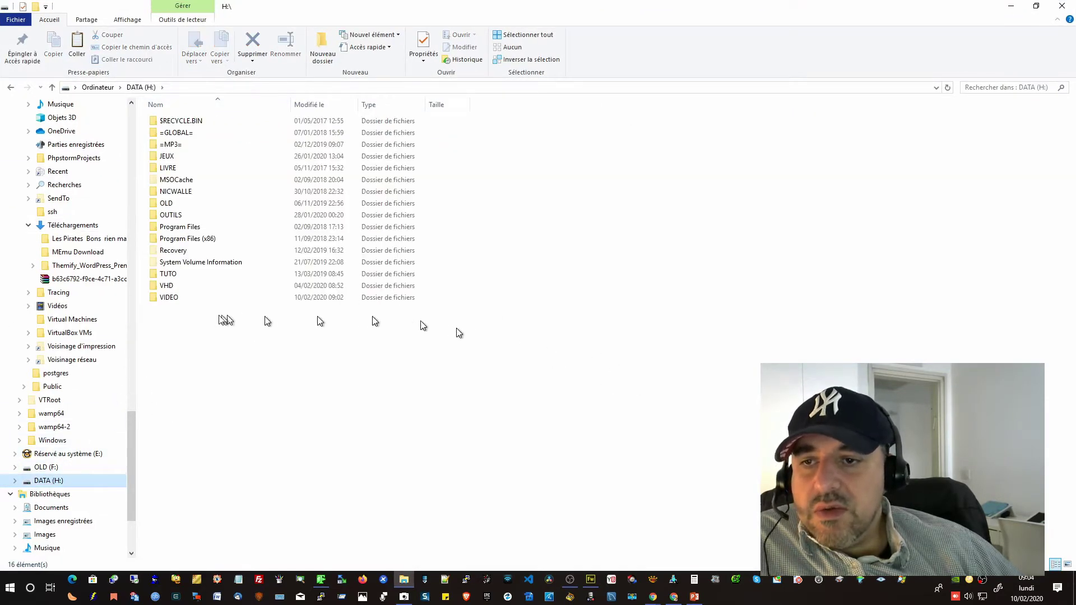
pyautogui.doubleClick(179, 299)
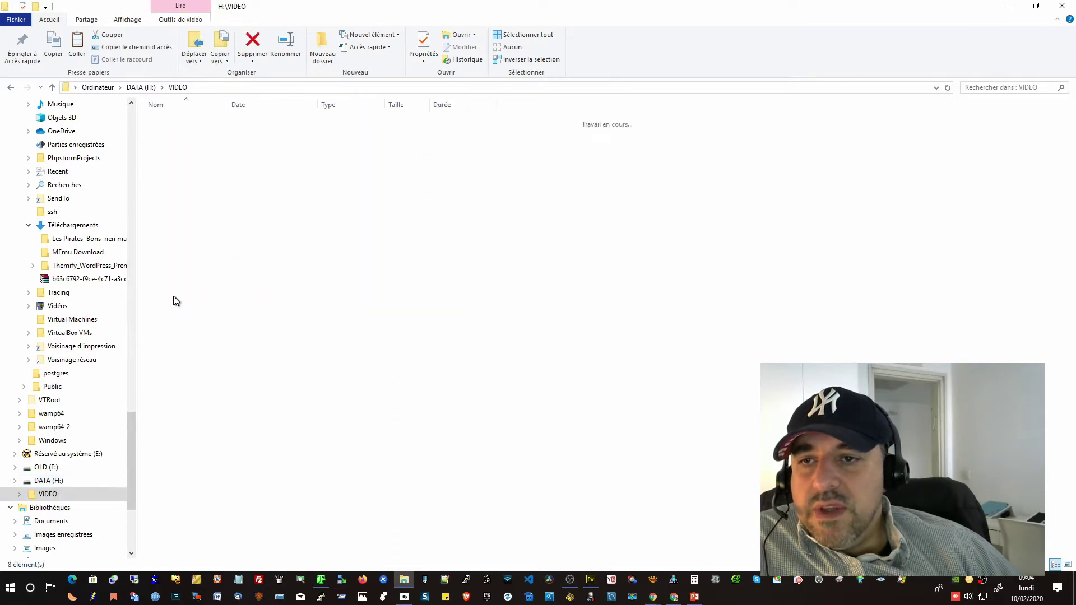
pyautogui.doubleClick(205, 122)
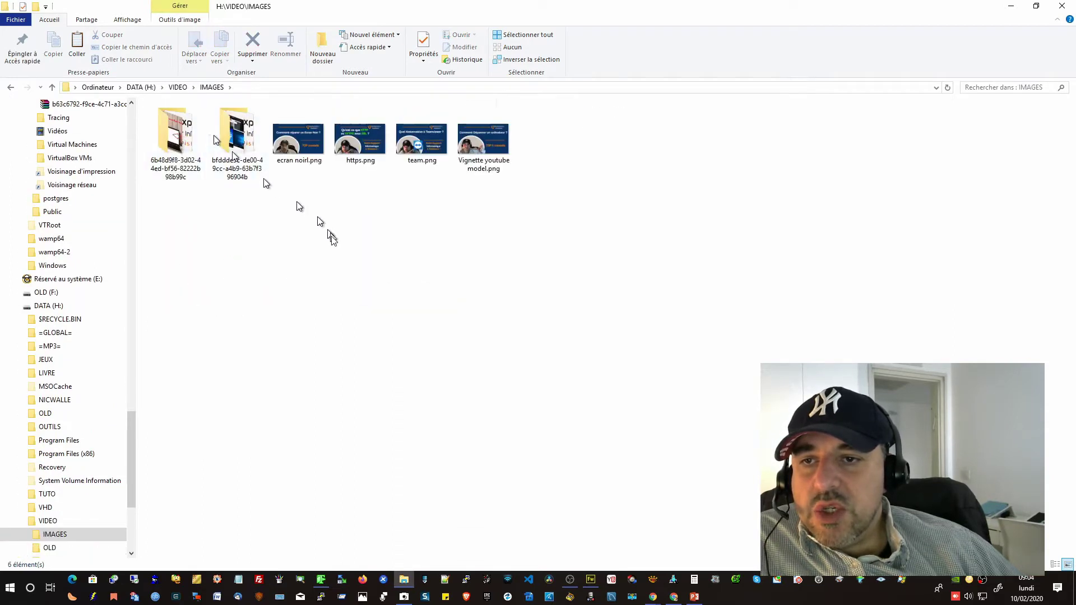
pyautogui.rightClick(373, 275)
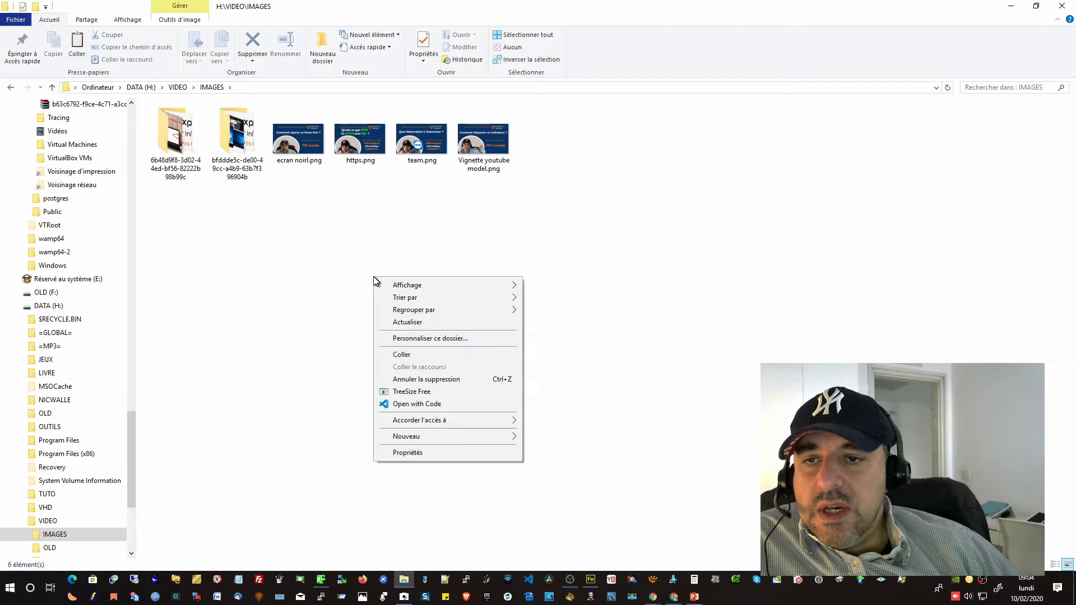
pyautogui.click(416, 353)
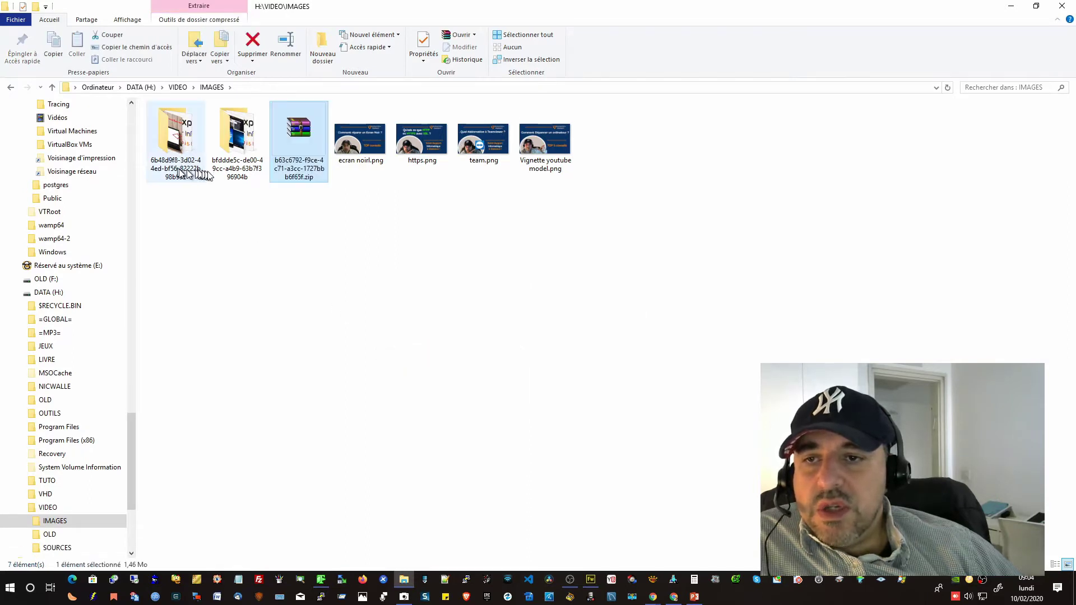
pyautogui.rightClick(308, 178)
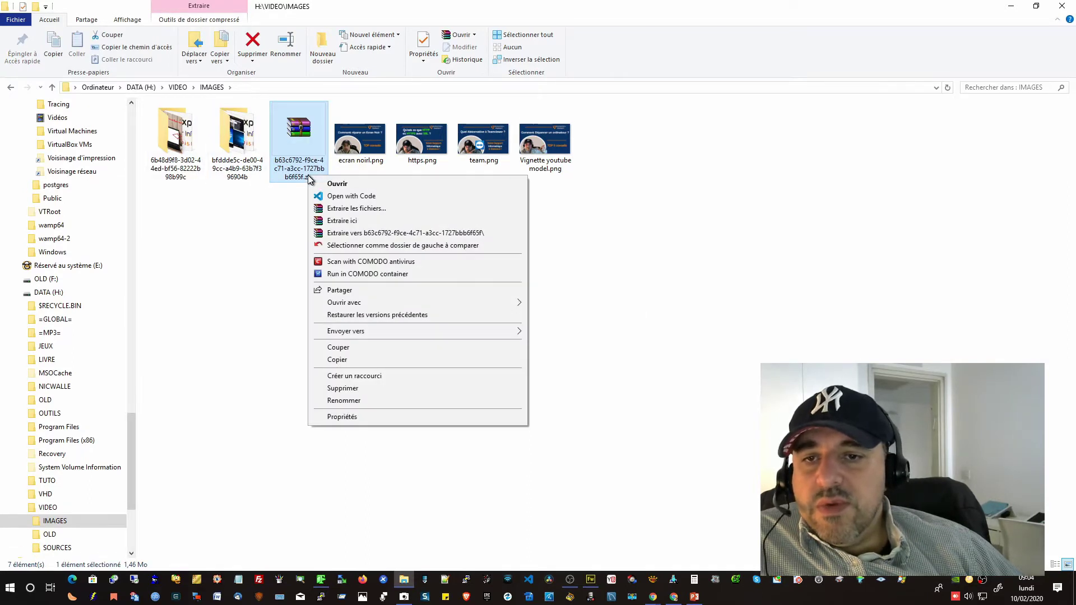
pyautogui.click(338, 233)
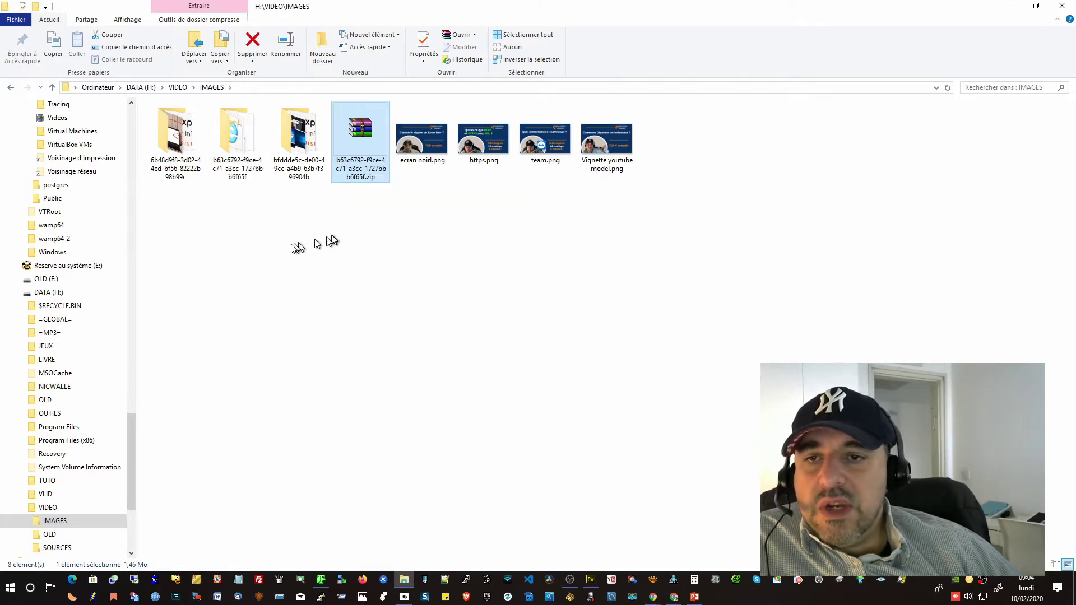
# Delete the two older image folders and the extracted zip archive from the IMAGES folder.
pyautogui.click(303, 175)
pyautogui.press('Delete')
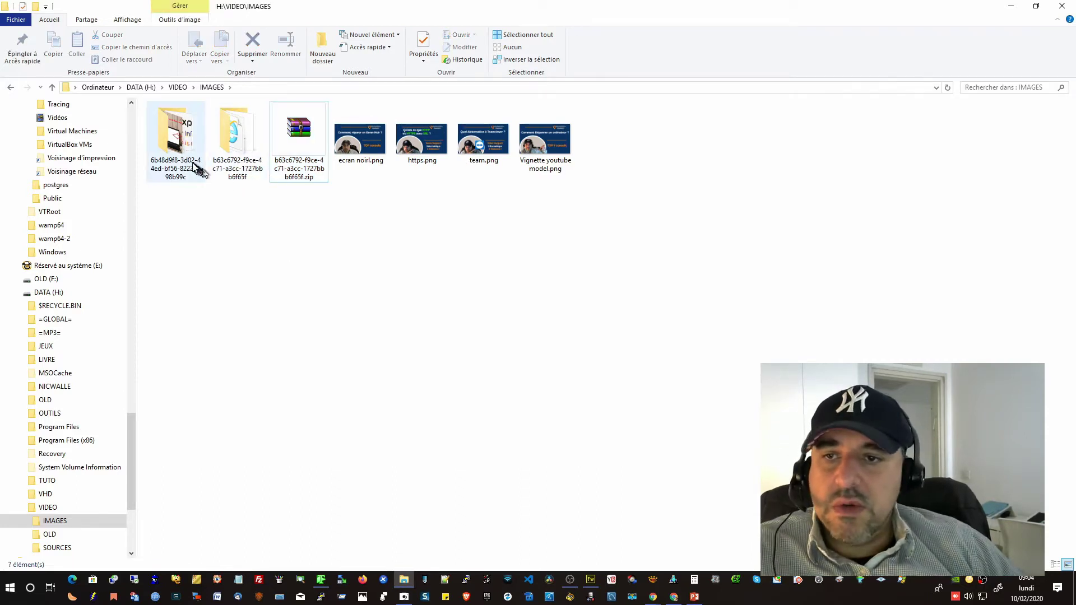
pyautogui.click(191, 167)
pyautogui.press('Delete')
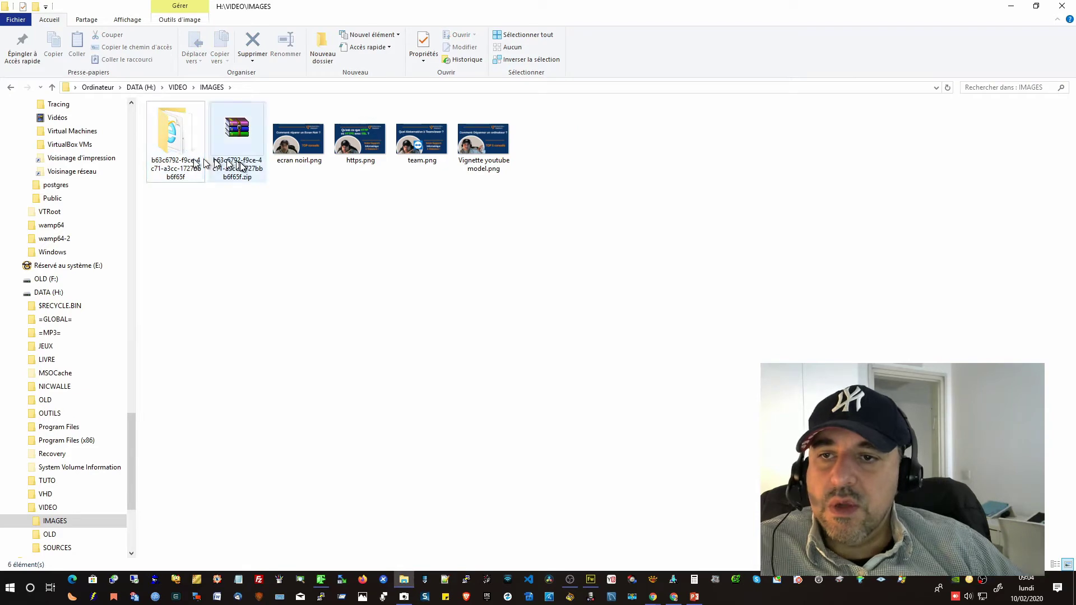
pyautogui.click(242, 166)
pyautogui.rightClick(242, 167)
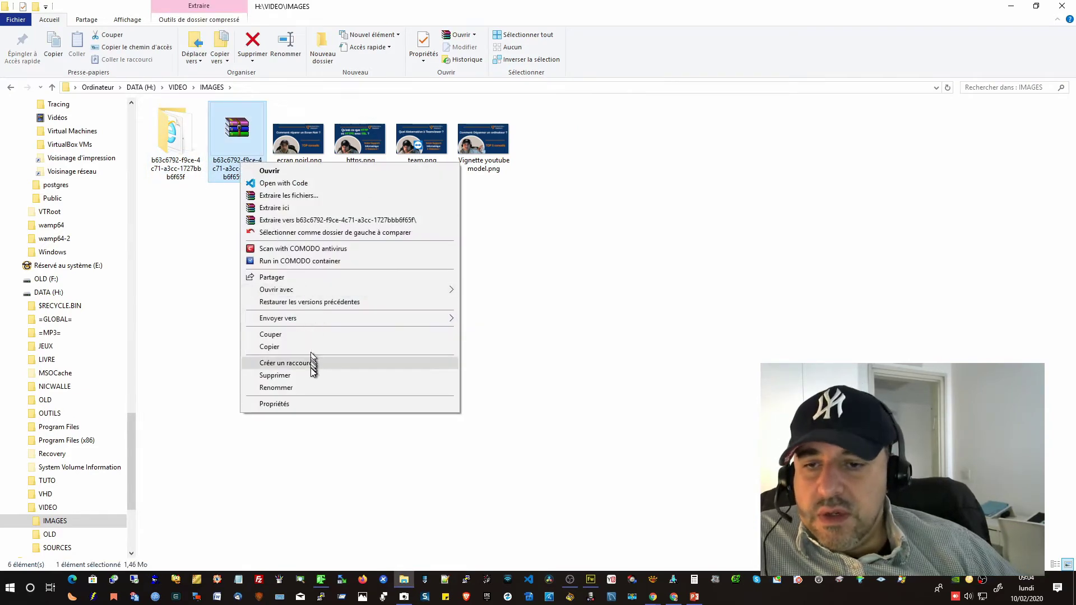
pyautogui.click(310, 374)
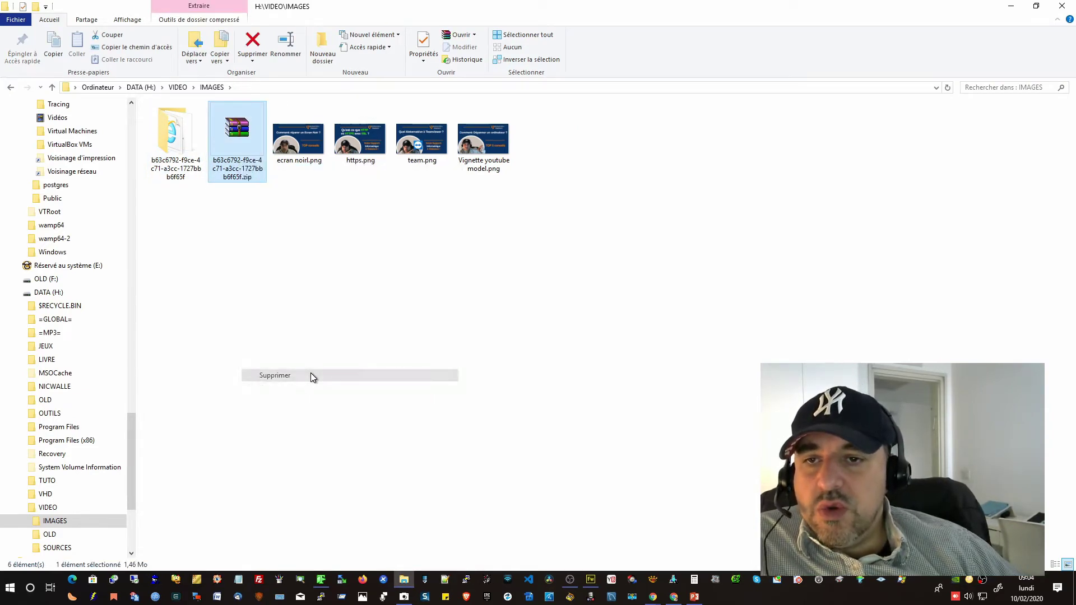
# Open the extracted images folder and turn its window into a smaller, taller one floating over the browser.
pyautogui.click(171, 167)
pyautogui.doubleClick(171, 166)
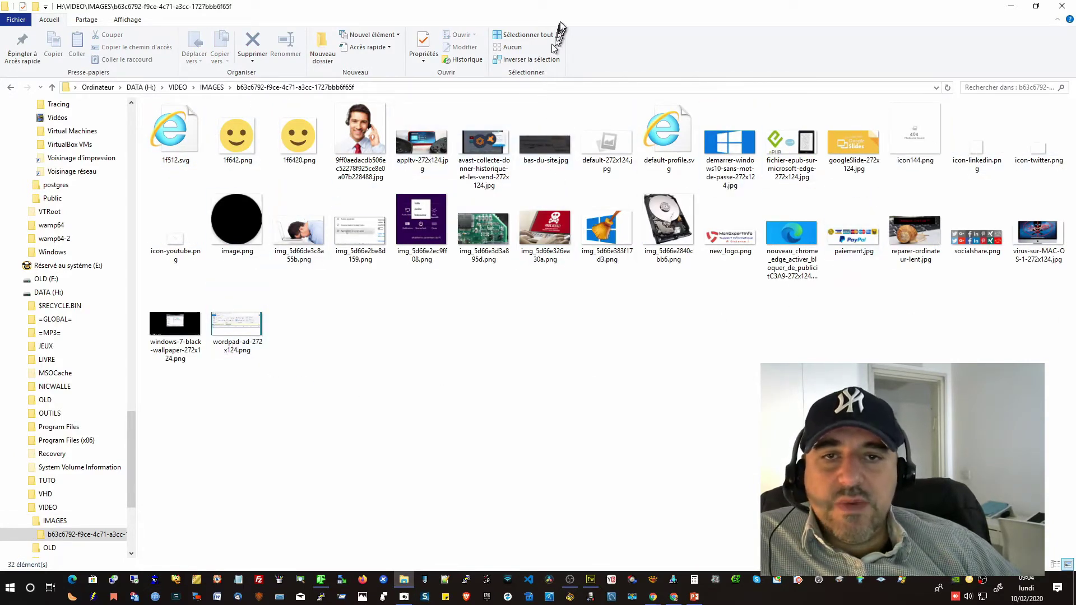
pyautogui.moveTo(563, 14); pyautogui.dragTo(623, 129)
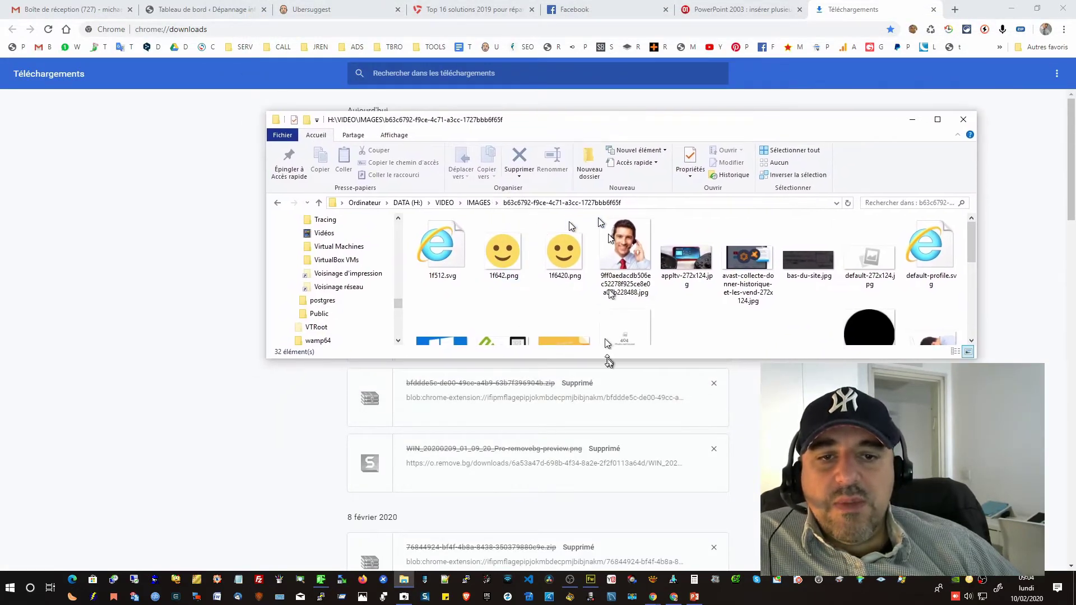
pyautogui.moveTo(609, 360); pyautogui.dragTo(609, 530)
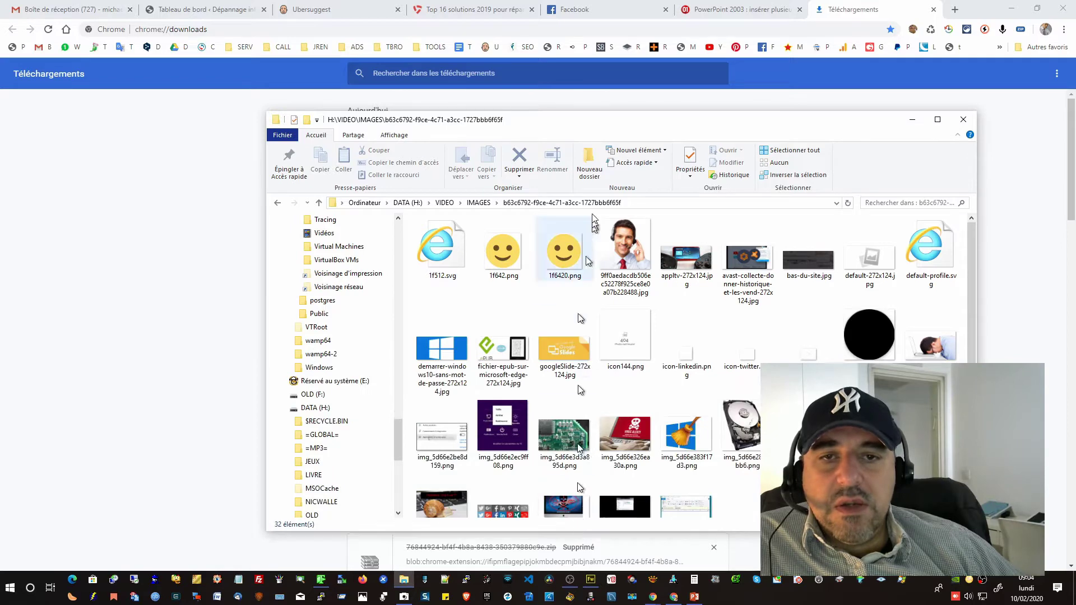
# Bring the slow-computer article back up in the browser and show its opening images.
pyautogui.click(589, 105)
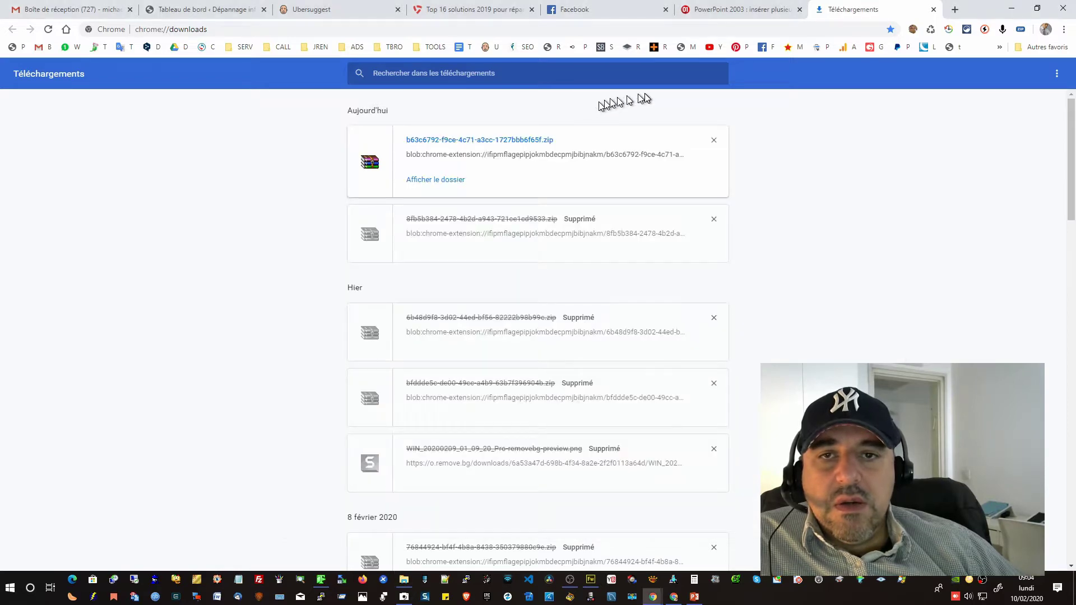
pyautogui.click(492, 8)
pyautogui.scroll(-4, 519, 193)
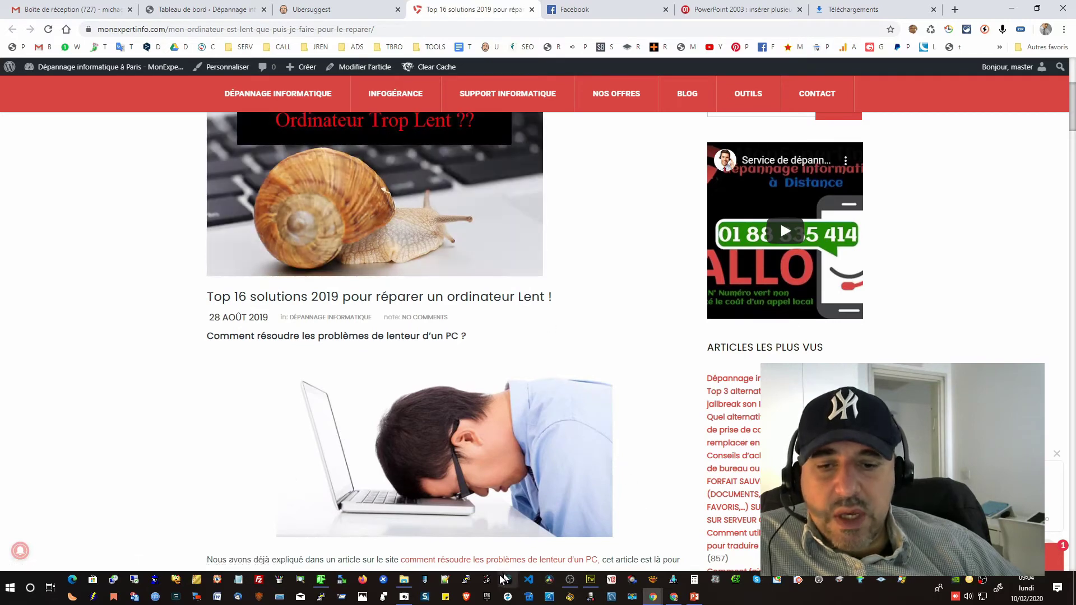
# Rename the snail image reparer-ordinateur-lent.jpg in the extracted images folder as 1.jpg.
pyautogui.click(411, 583)
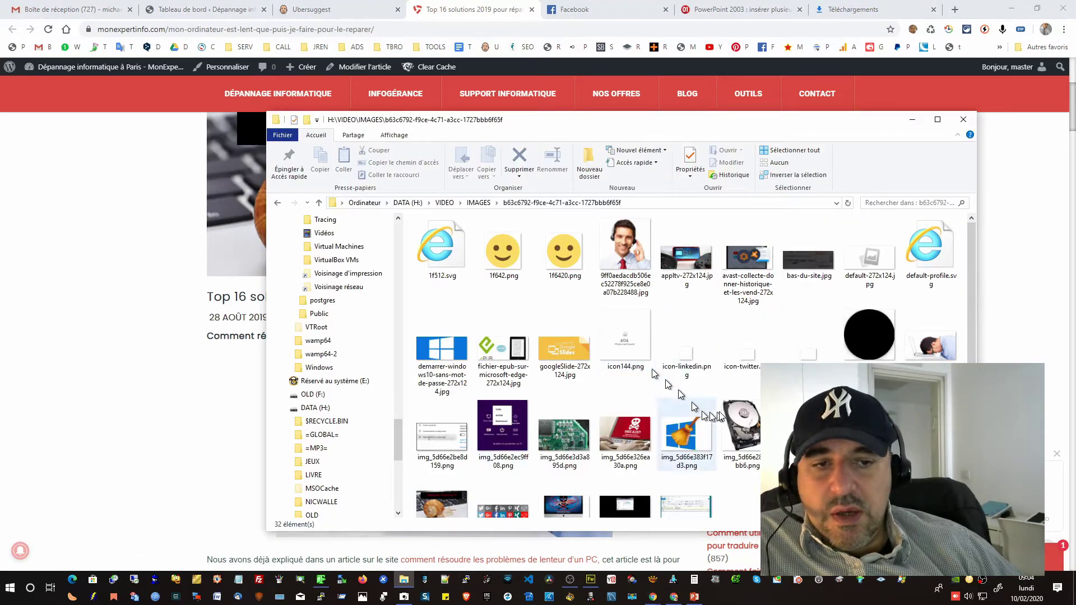
pyautogui.scroll(-1, 731, 412)
pyautogui.click(456, 501)
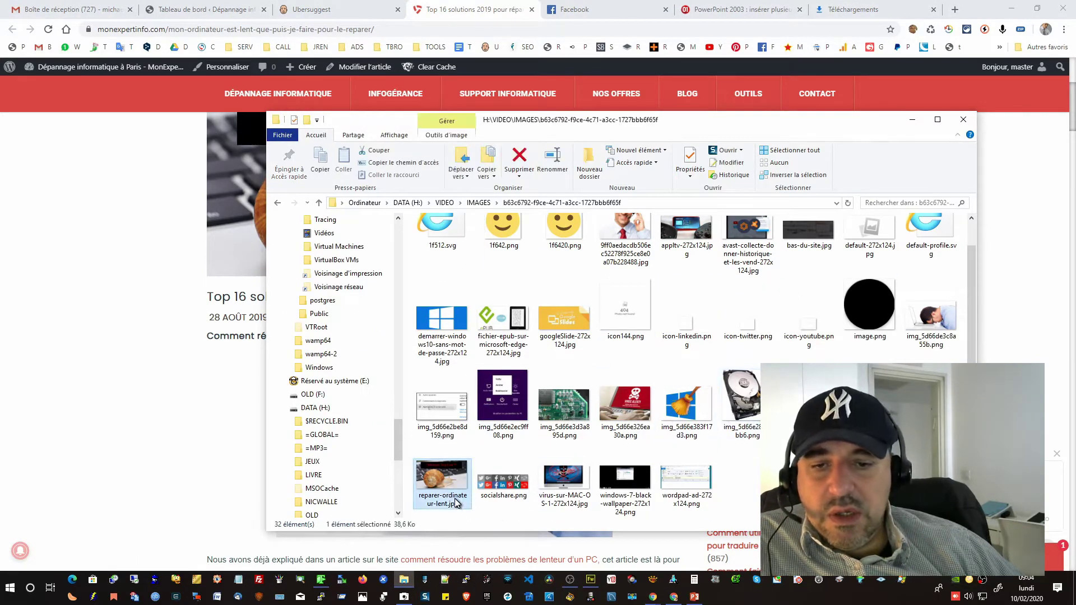
pyautogui.click(448, 503)
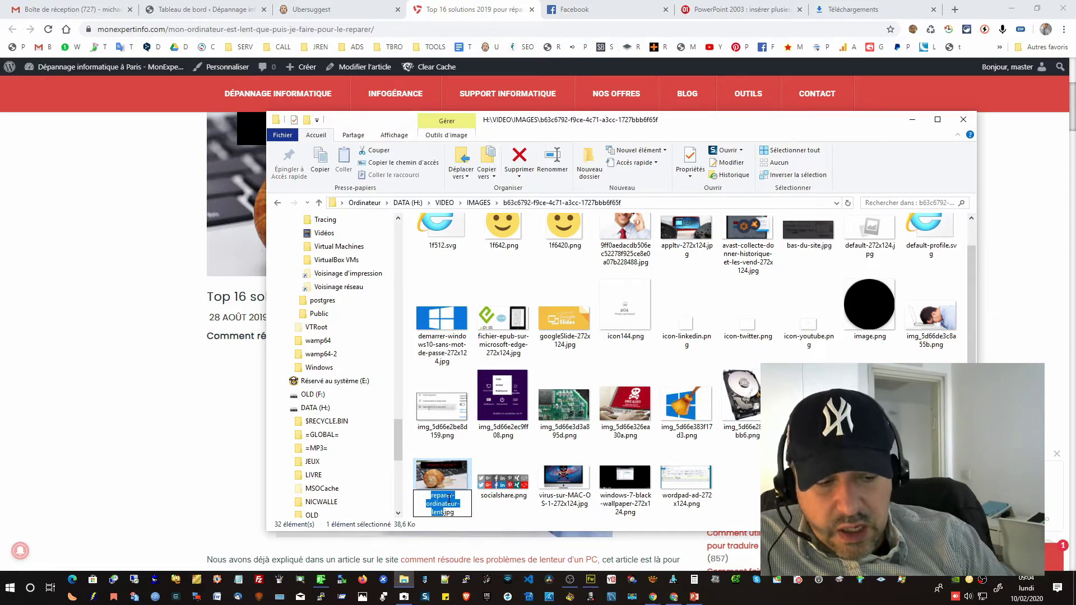
pyautogui.write('1')
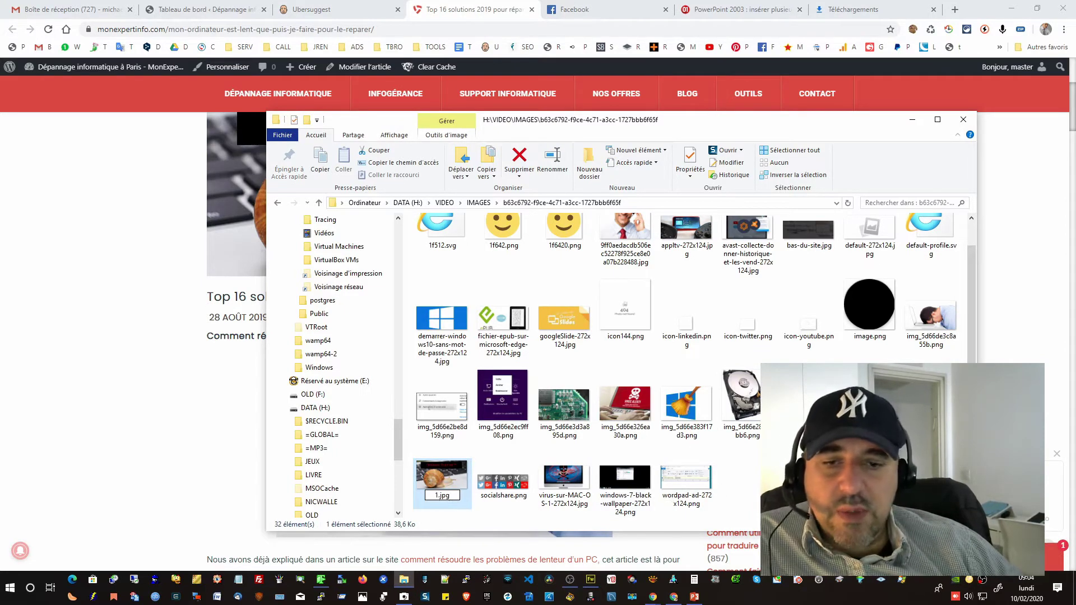
pyautogui.click(582, 373)
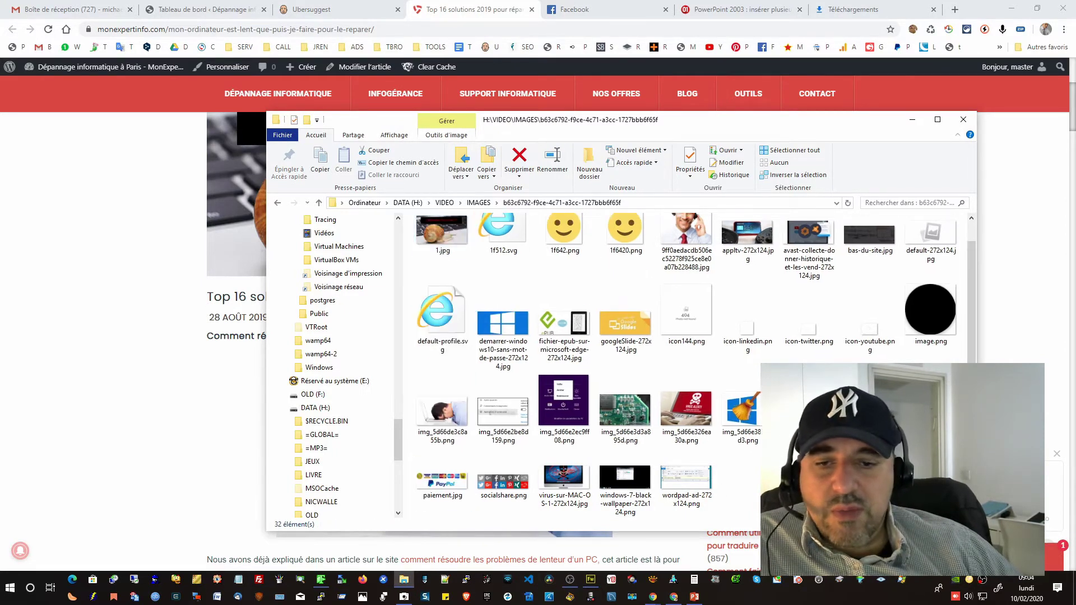
# Check the next images in the article and place a narrower images folder window beside the article text.
pyautogui.click(170, 350)
pyautogui.scroll(-5, 250, 352)
pyautogui.scroll(3, 250, 352)
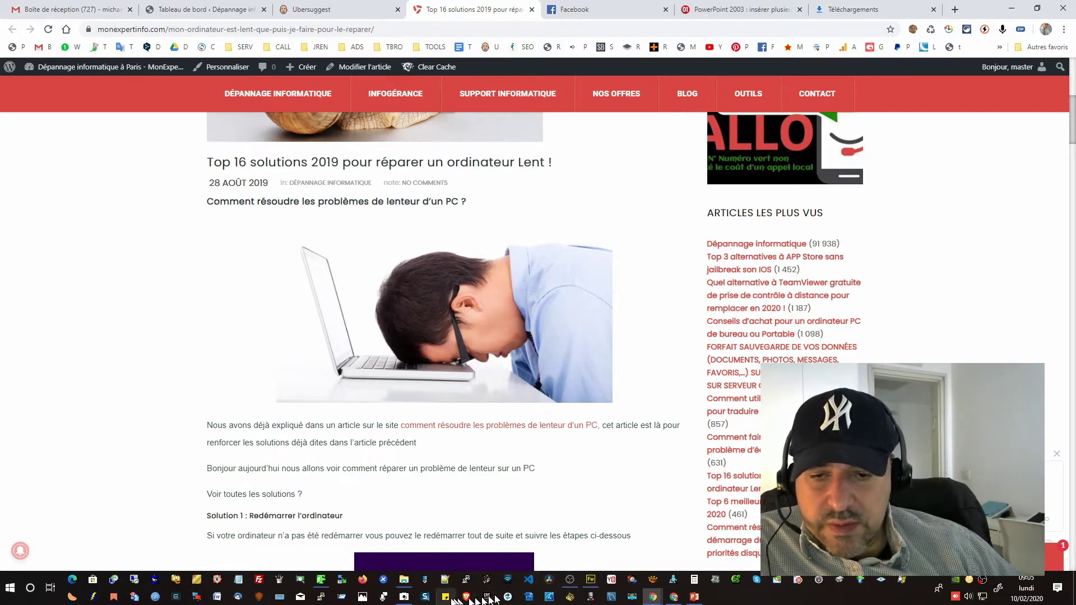
pyautogui.click(403, 579)
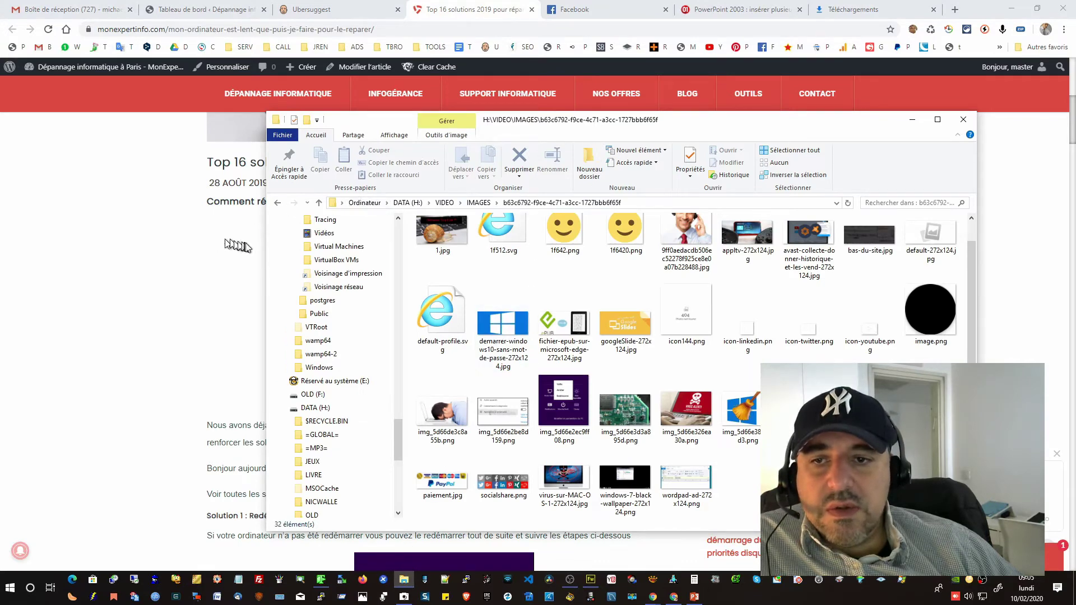
pyautogui.moveTo(267, 257); pyautogui.dragTo(488, 247)
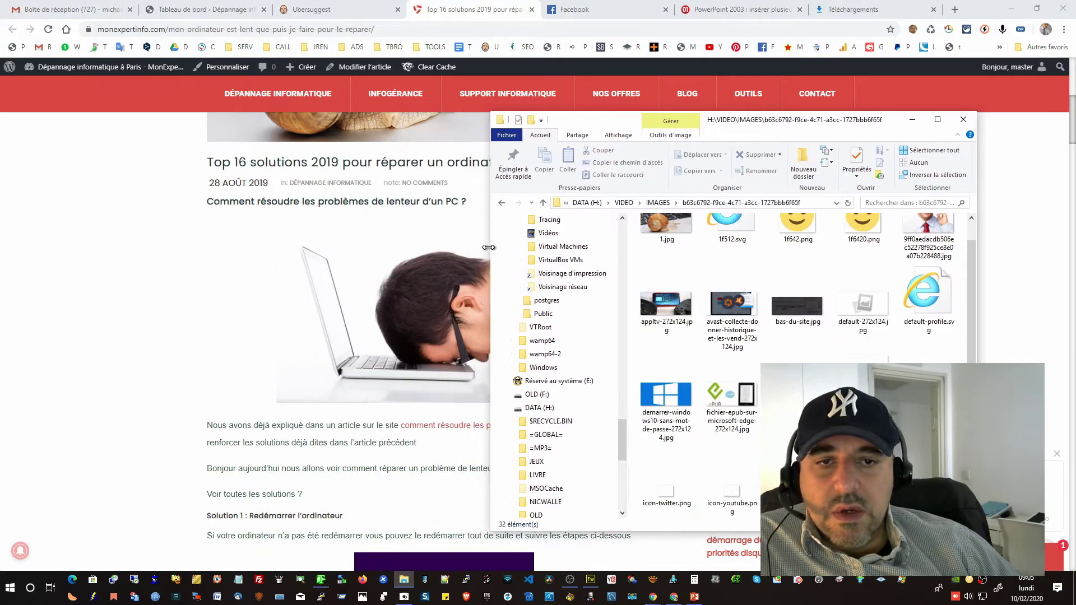
pyautogui.moveTo(771, 125); pyautogui.dragTo(854, 71)
# Open the picture of the man slumped on his laptop to check it, close it, and rename the file as 2.png.
pyautogui.scroll(-3, 882, 258)
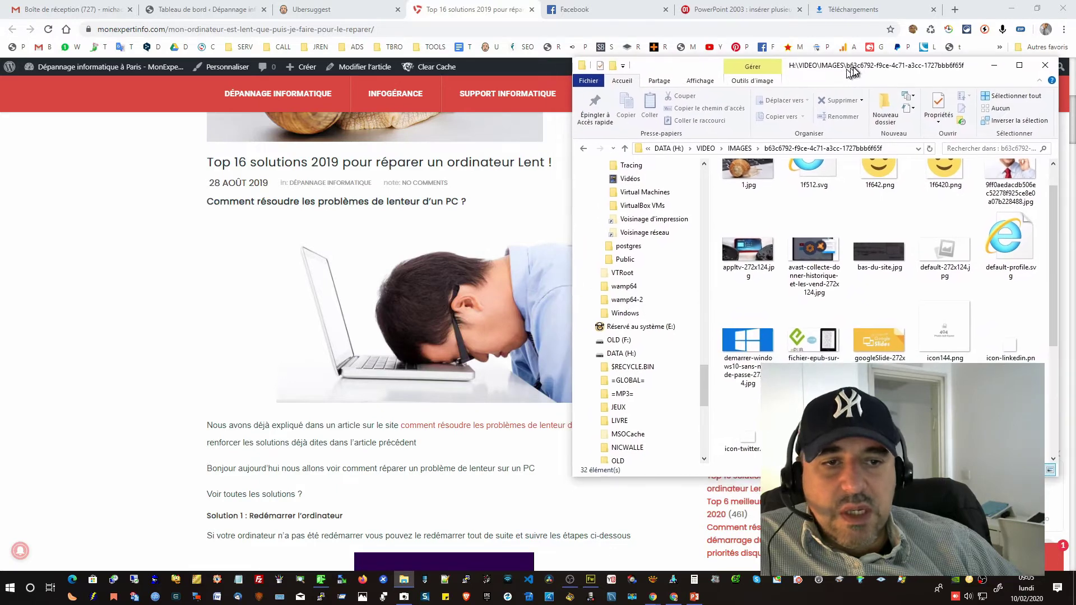
pyautogui.click(950, 264)
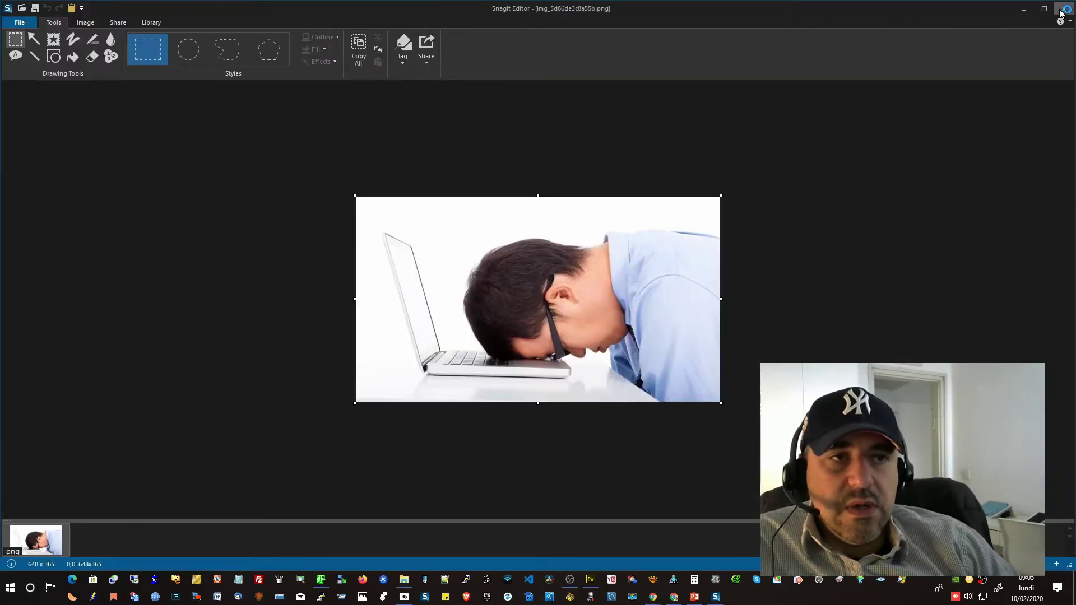
pyautogui.click(1060, 10)
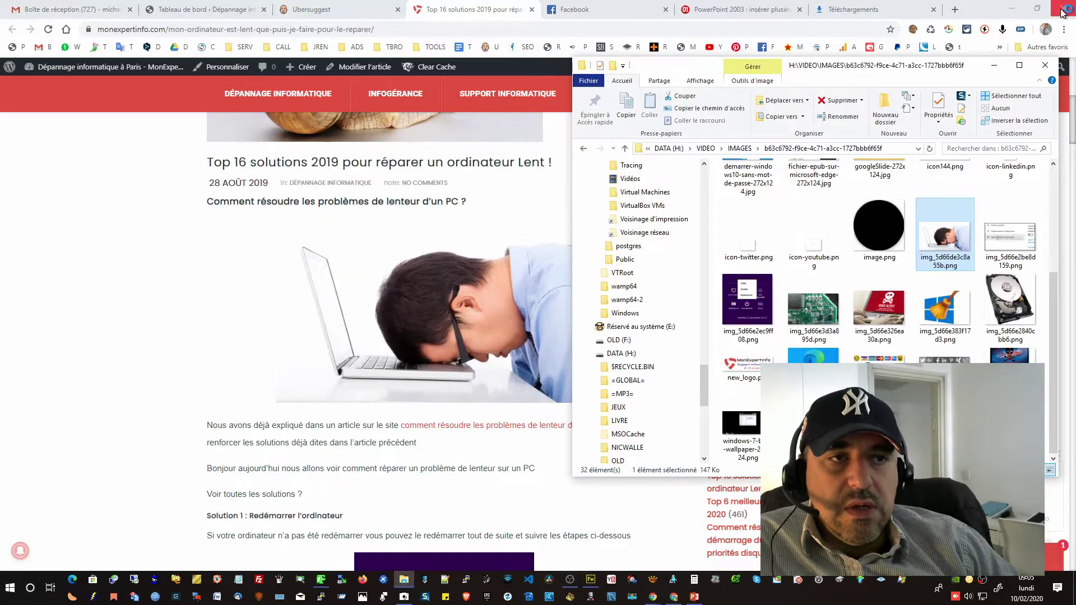
pyautogui.click(928, 261)
pyautogui.write('1')
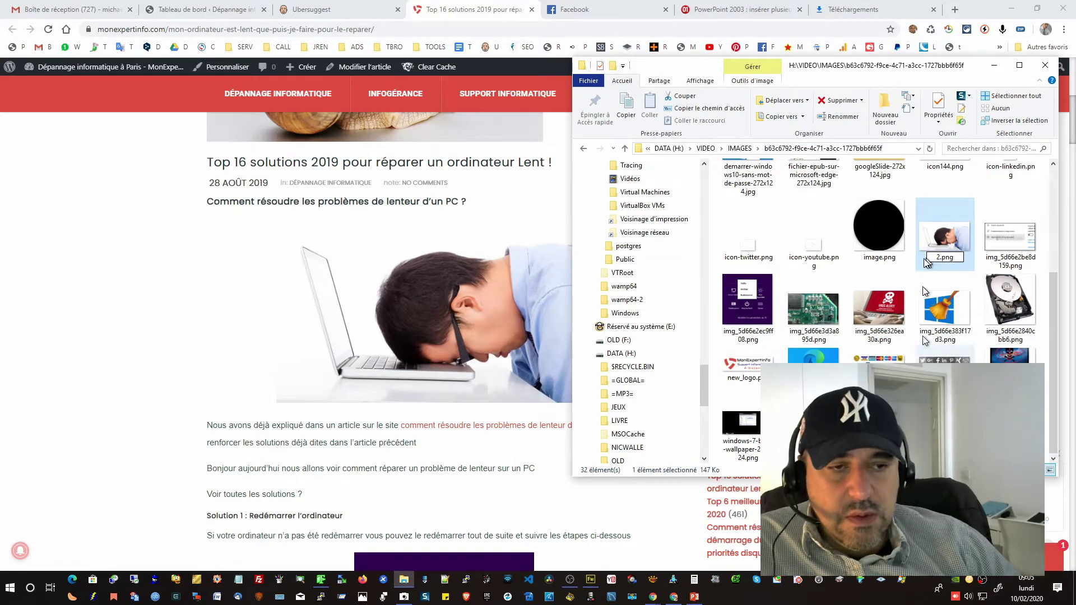
pyautogui.click(947, 428)
# Rename the purple shutdown menu image shown under Solution 1 of the article as 3.png.
pyautogui.scroll(-6, 494, 360)
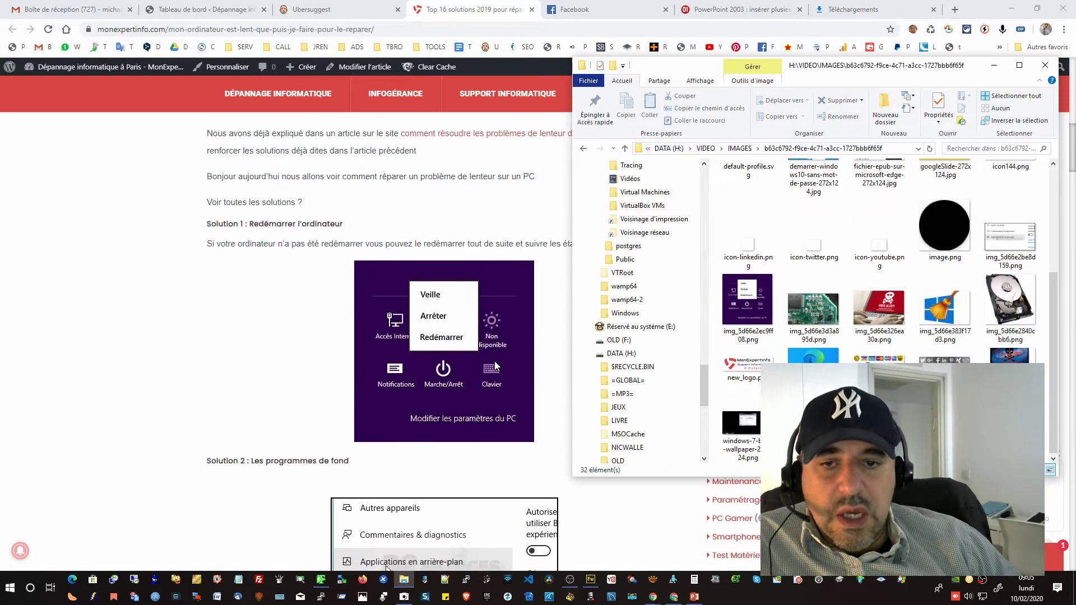
pyautogui.click(734, 345)
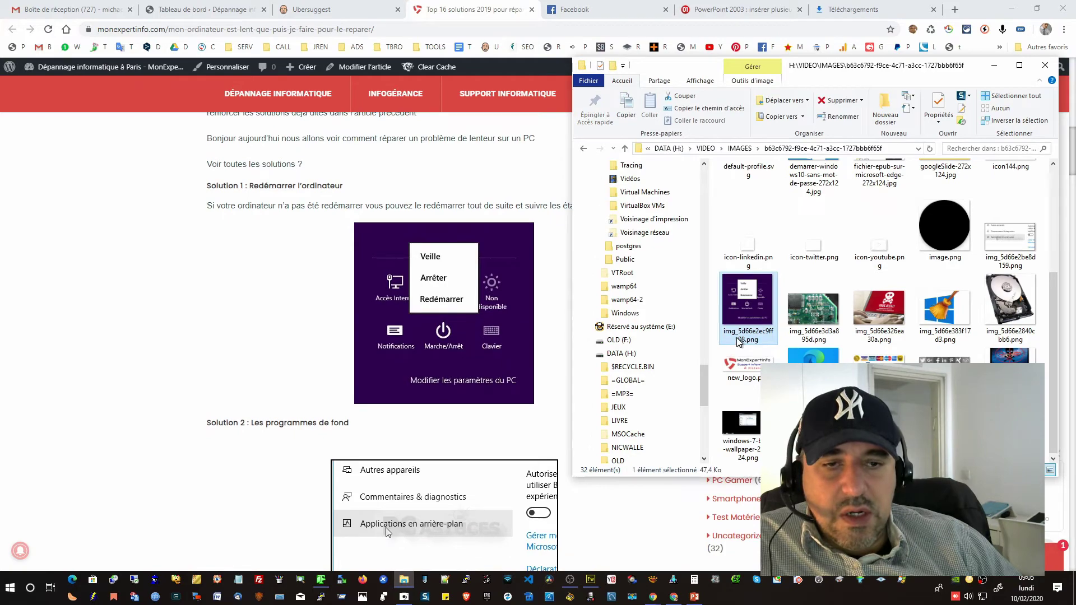
pyautogui.click(738, 340)
pyautogui.write('3')
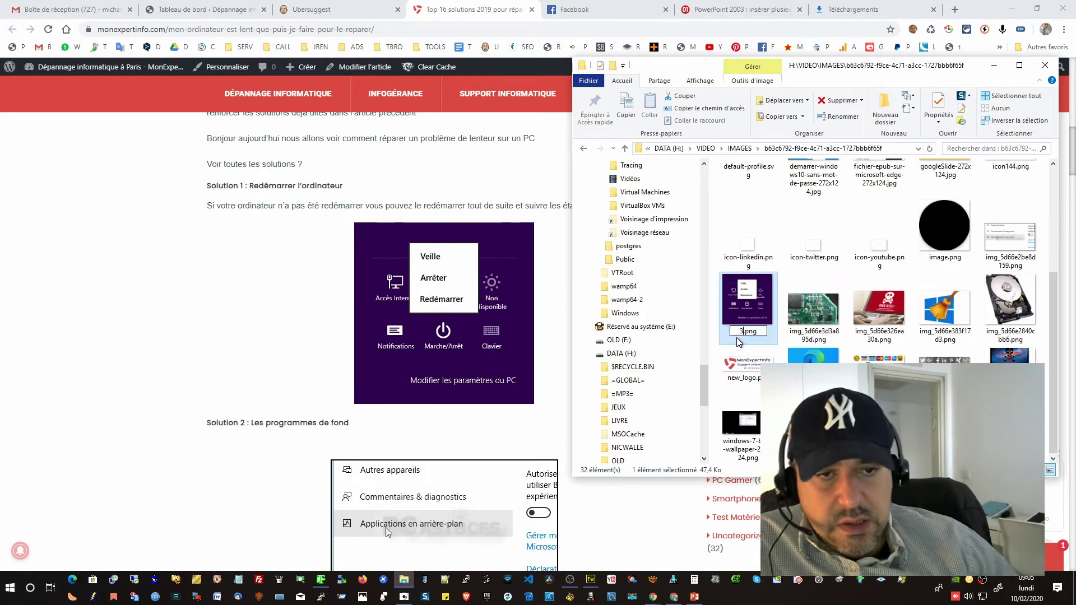
pyautogui.press('Return')
# Rename the background applications screenshot shown under Solution 2 of the article as 4.png.
pyautogui.scroll(-7, 411, 330)
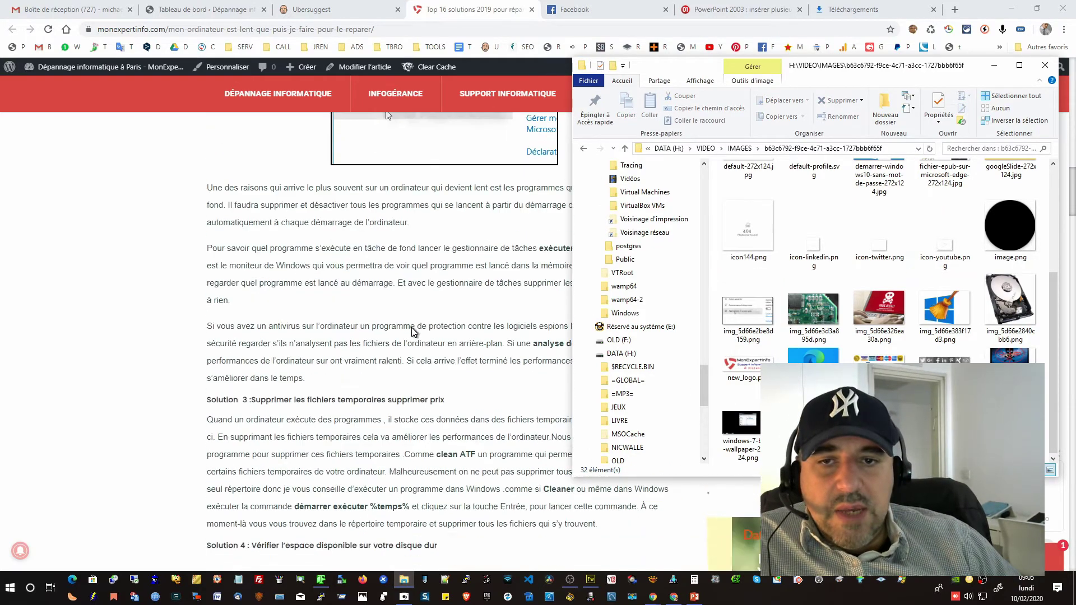
pyautogui.scroll(2, 414, 331)
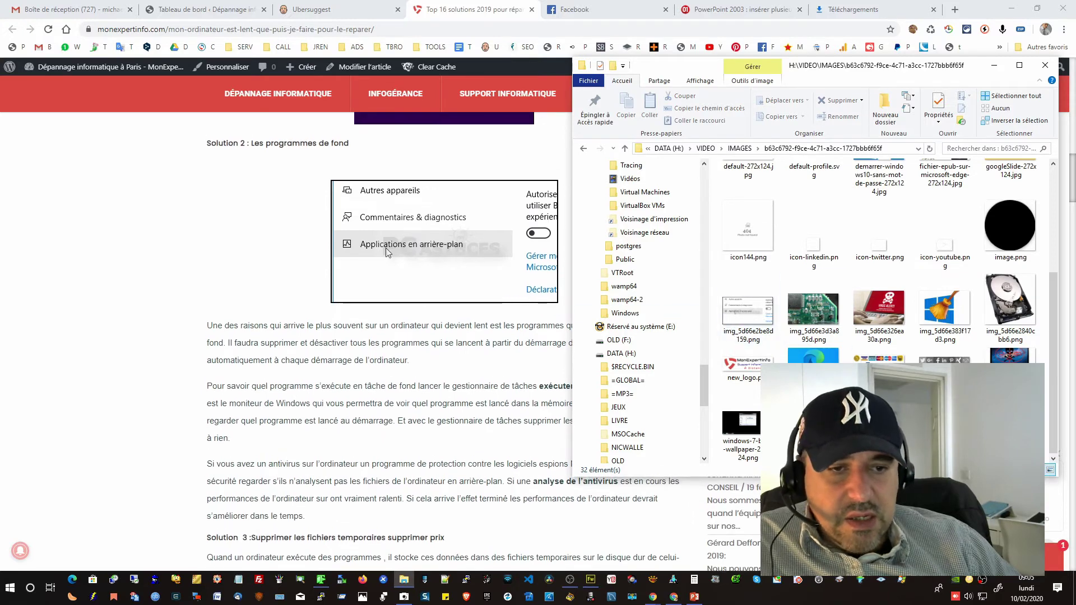
pyautogui.click(745, 336)
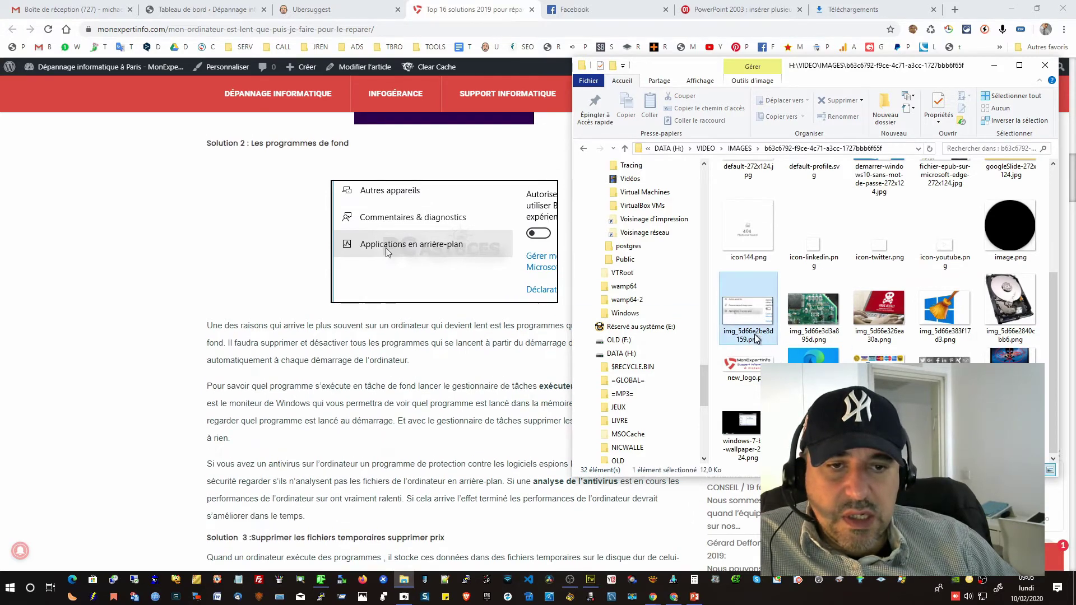
pyautogui.click(745, 339)
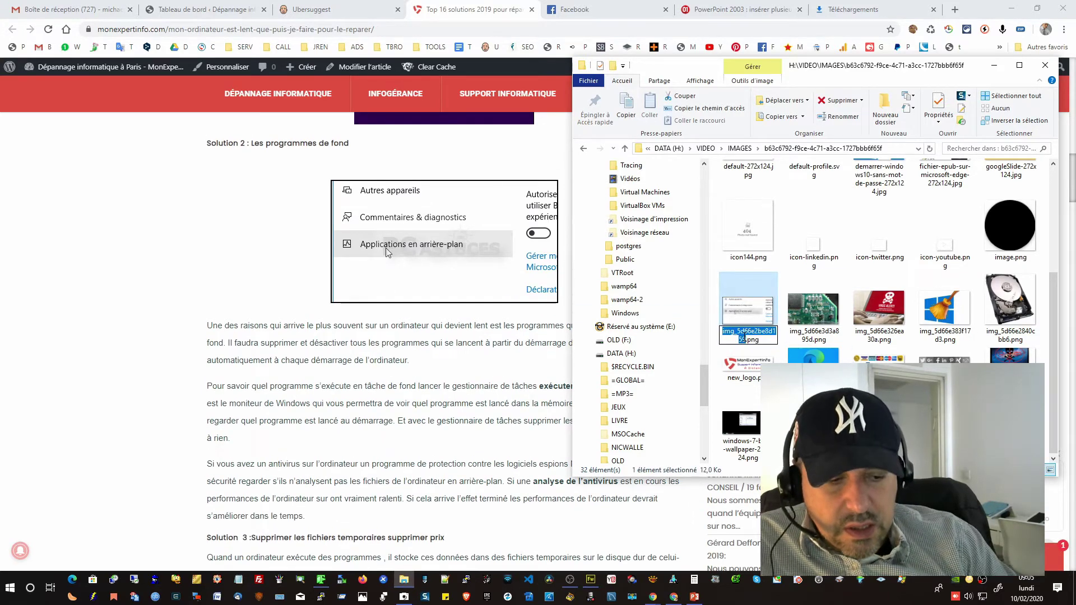
pyautogui.write('14')
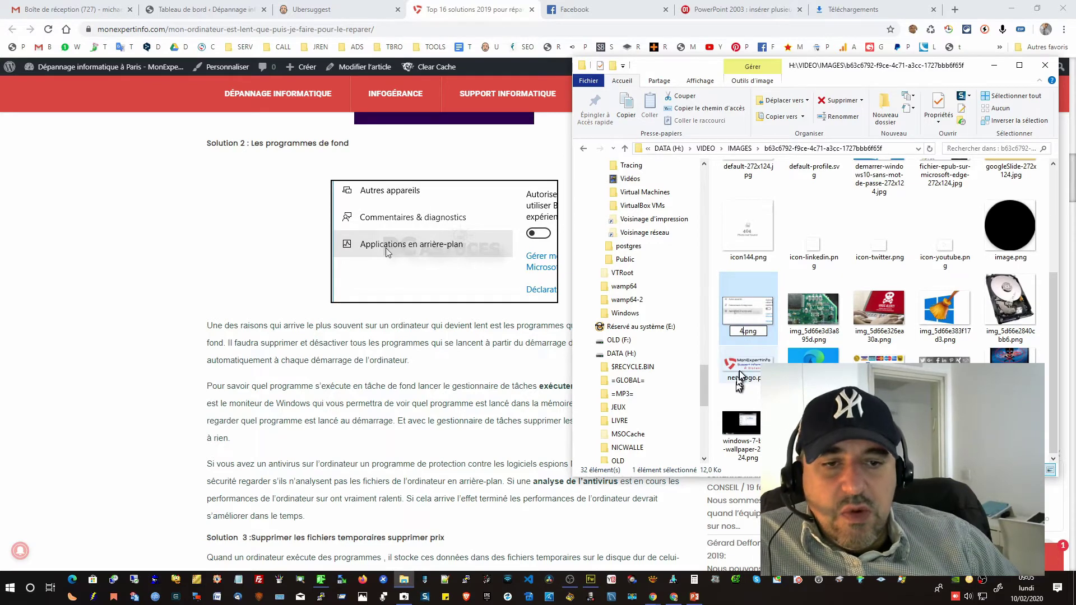
# Rename the site logo image new_logo as 0.png.
pyautogui.click(741, 383)
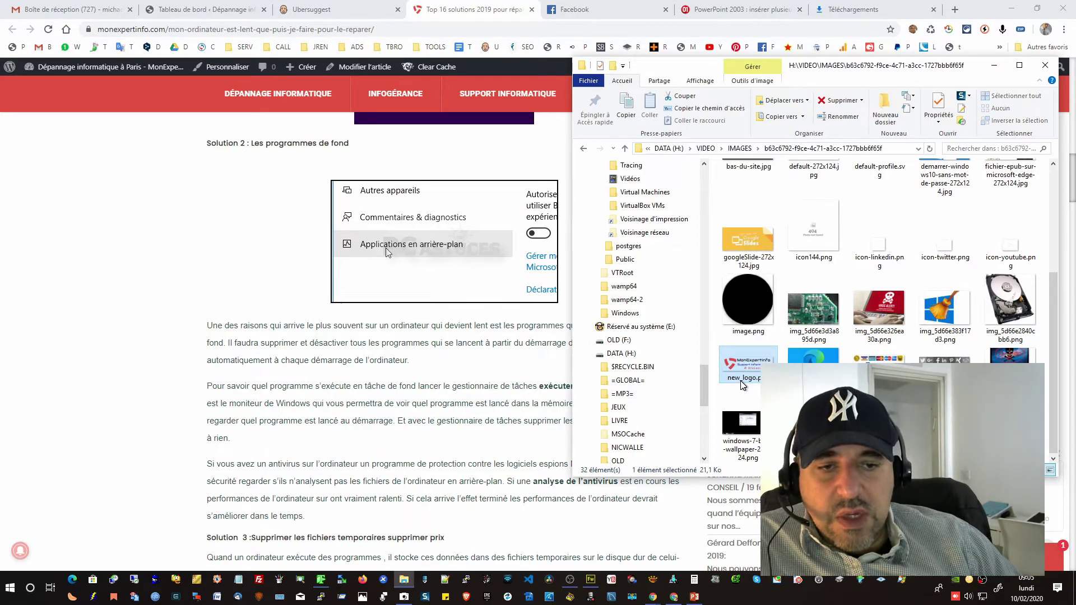
pyautogui.click(741, 380)
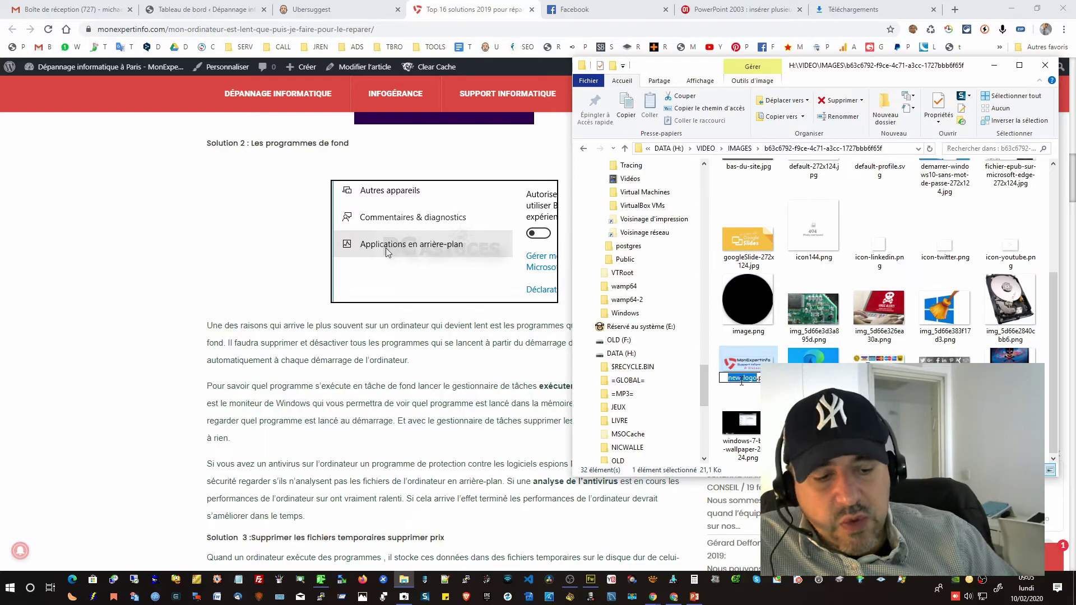
pyautogui.write('0.png')
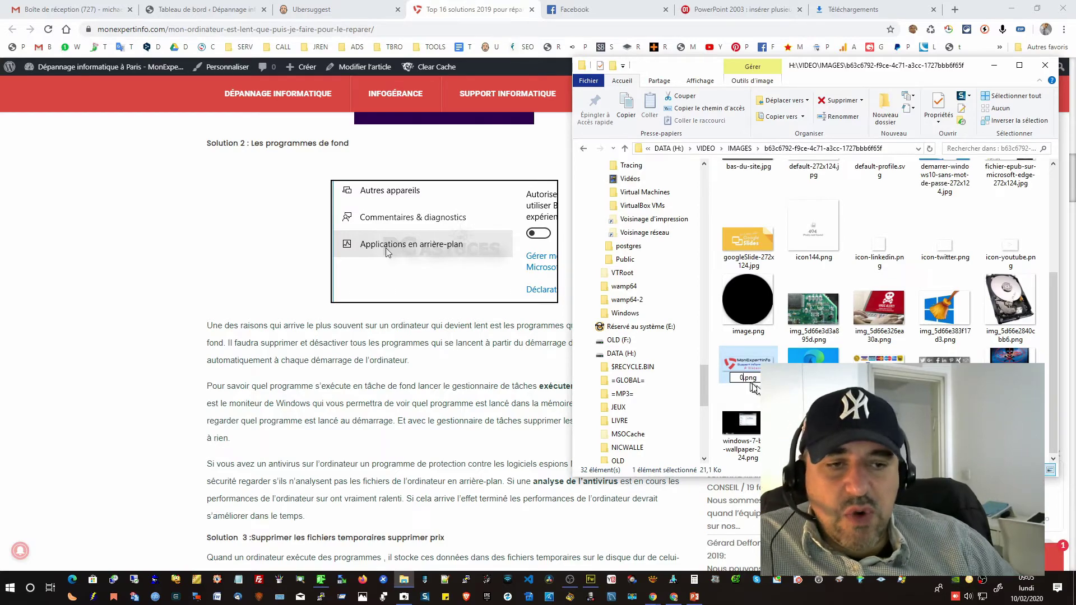
pyautogui.press('Return')
# Locate the hard disk image from Solution 4 in the folder and switch the folder view to medium icons.
pyautogui.scroll(-8, 452, 319)
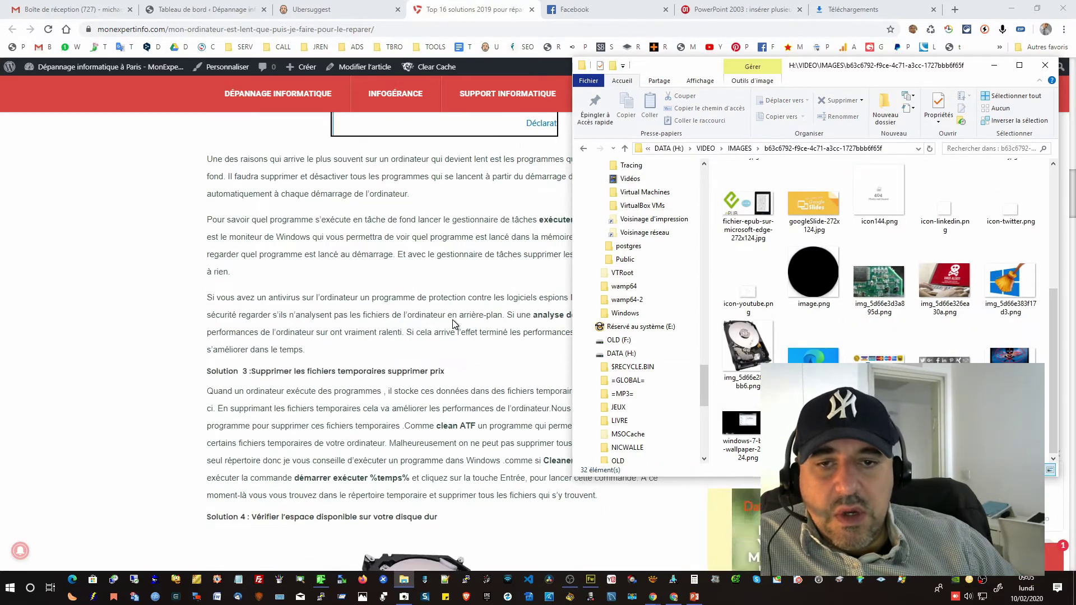
pyautogui.click(745, 386)
pyautogui.scroll(4, 751, 383)
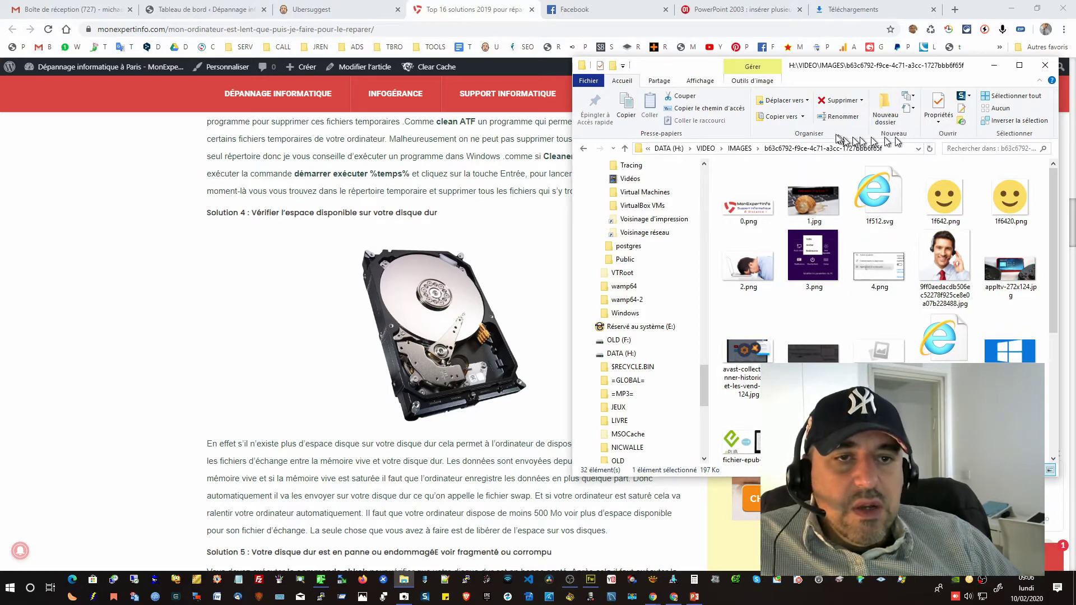
pyautogui.click(699, 80)
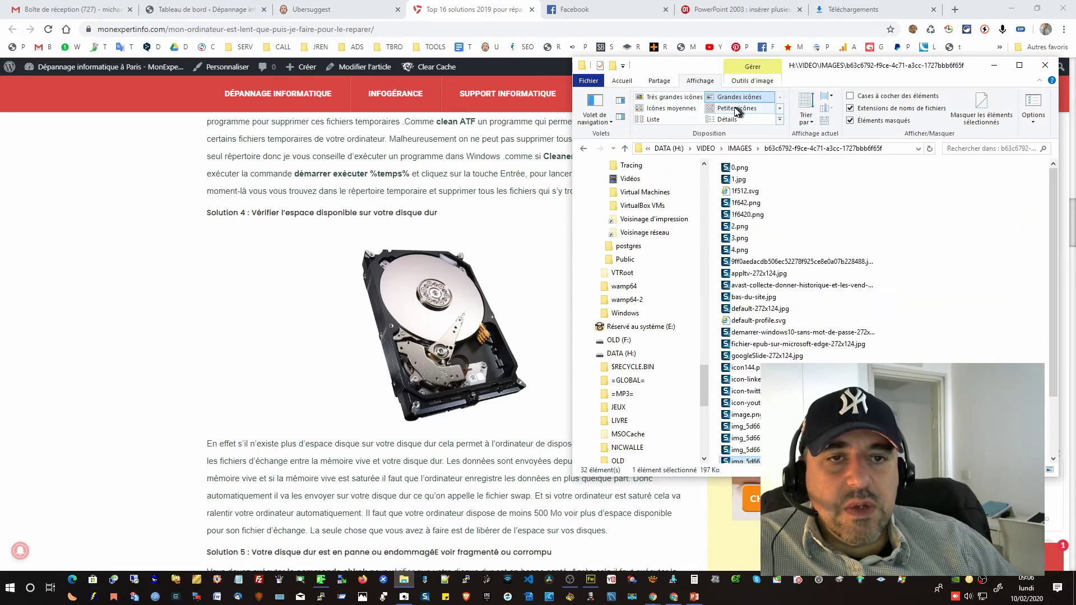
pyautogui.click(684, 108)
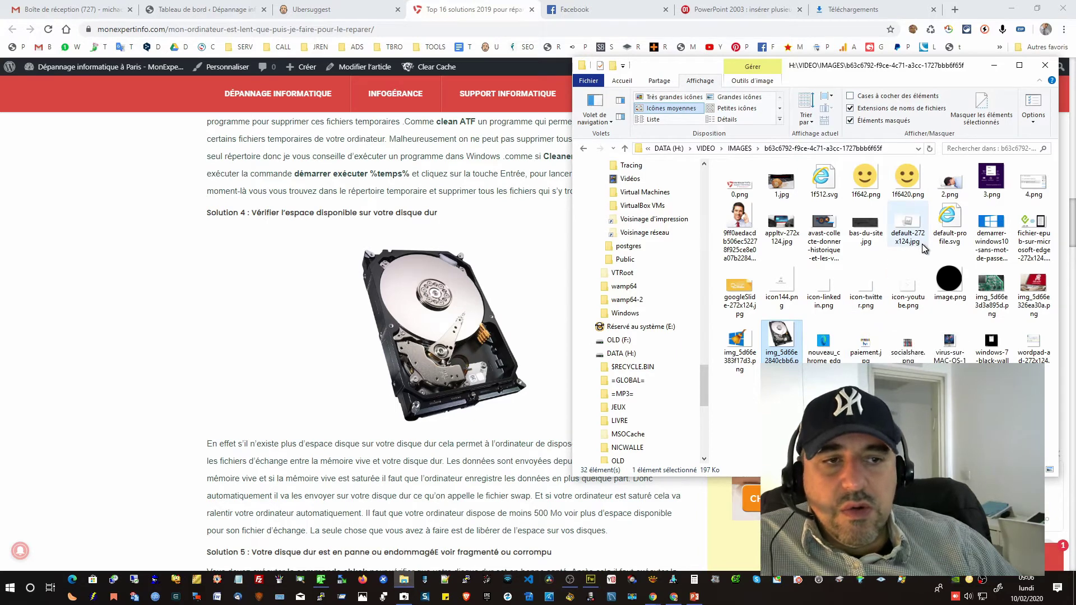
# Rename the hard disk image as 5.png.
pyautogui.click(785, 360)
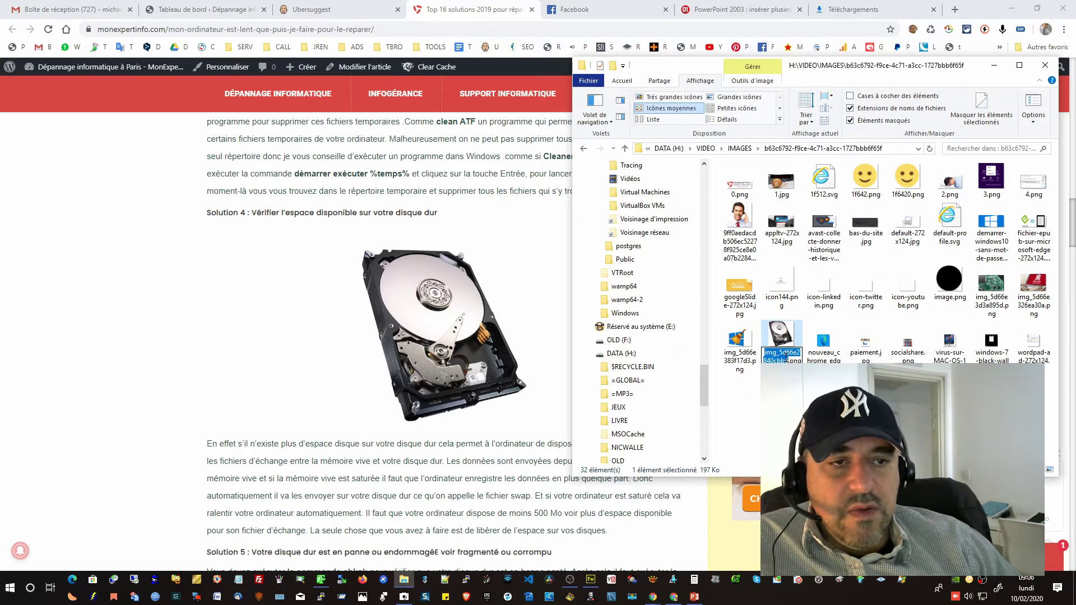
pyautogui.write('5')
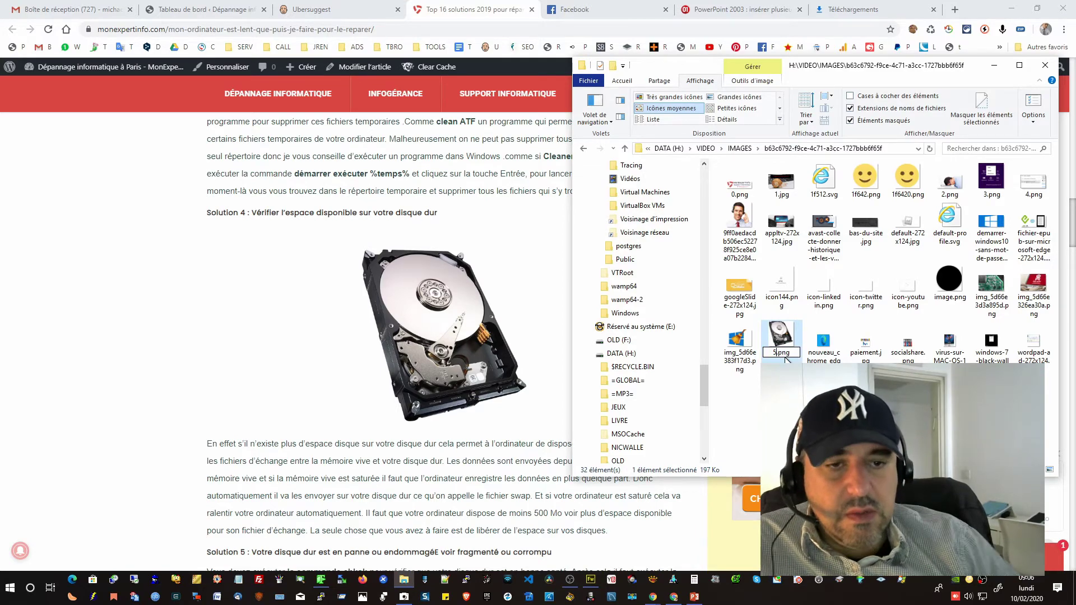
pyautogui.press('Return')
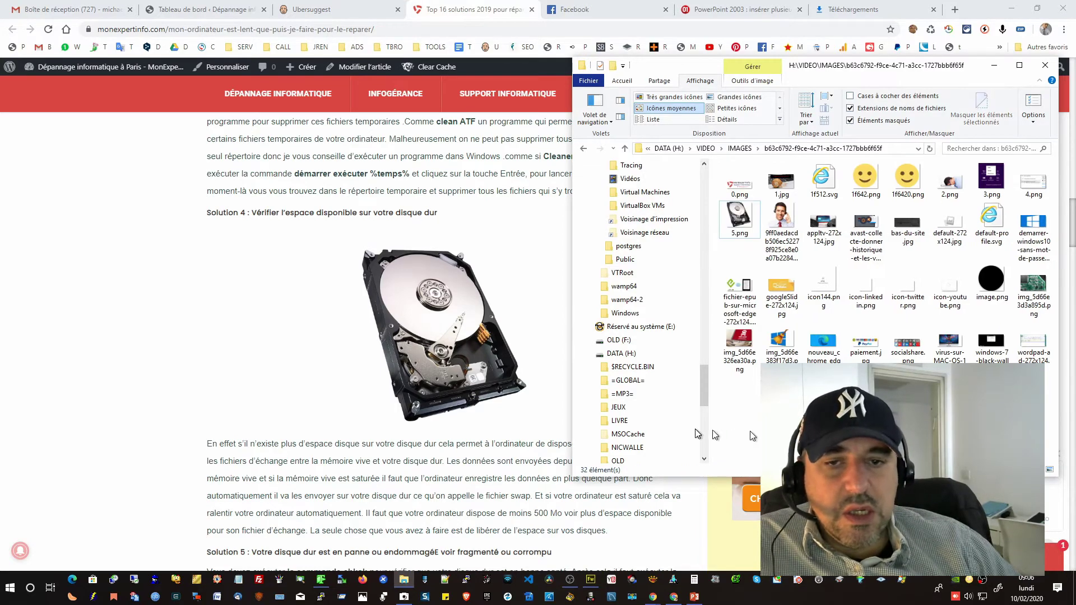
# Try to rename the virus alert image shown above Solution 7 of the article as 5.png.
pyautogui.scroll(-10, 538, 398)
pyautogui.scroll(-3, 539, 398)
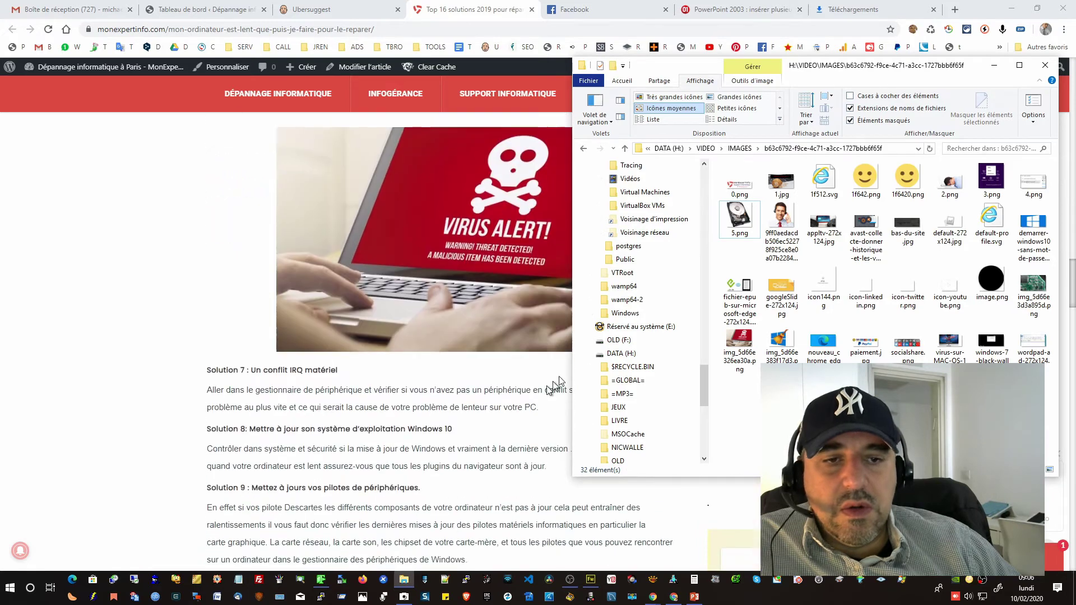
pyautogui.click(738, 359)
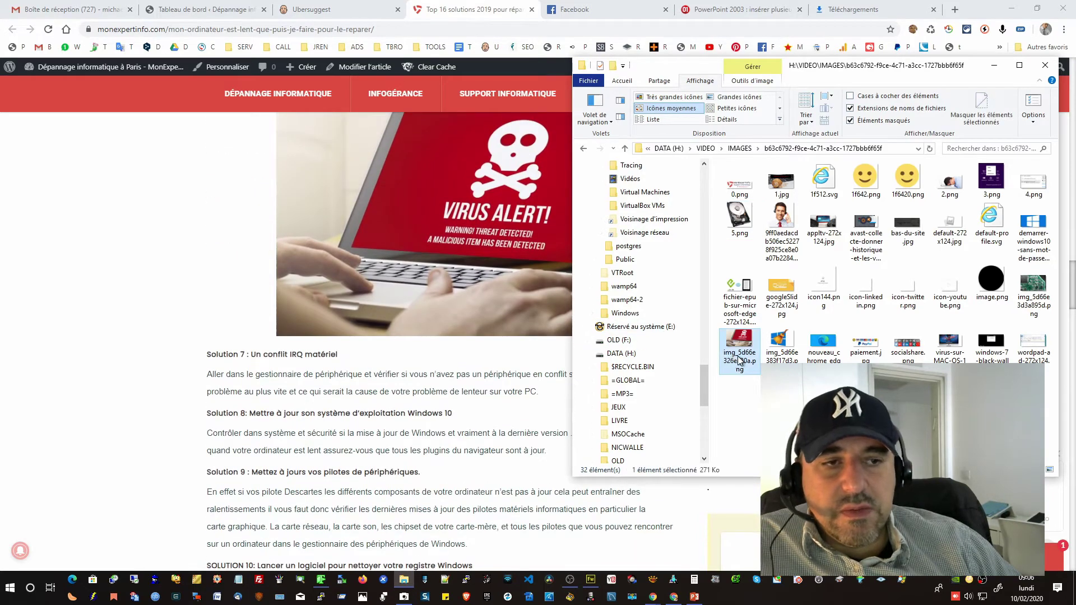
pyautogui.click(738, 360)
pyautogui.write('5')
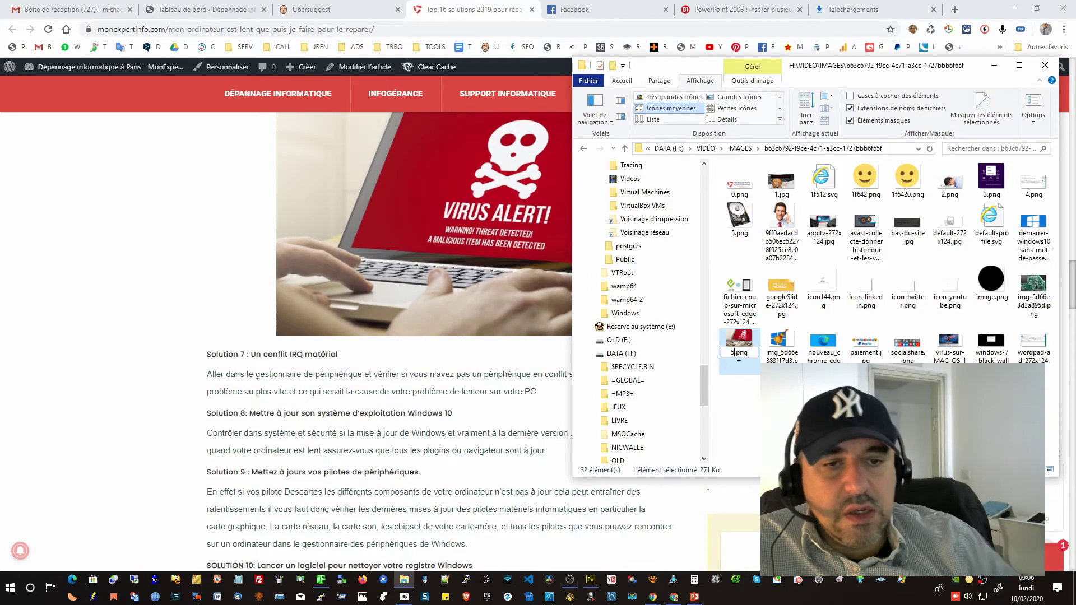
pyautogui.press('Return')
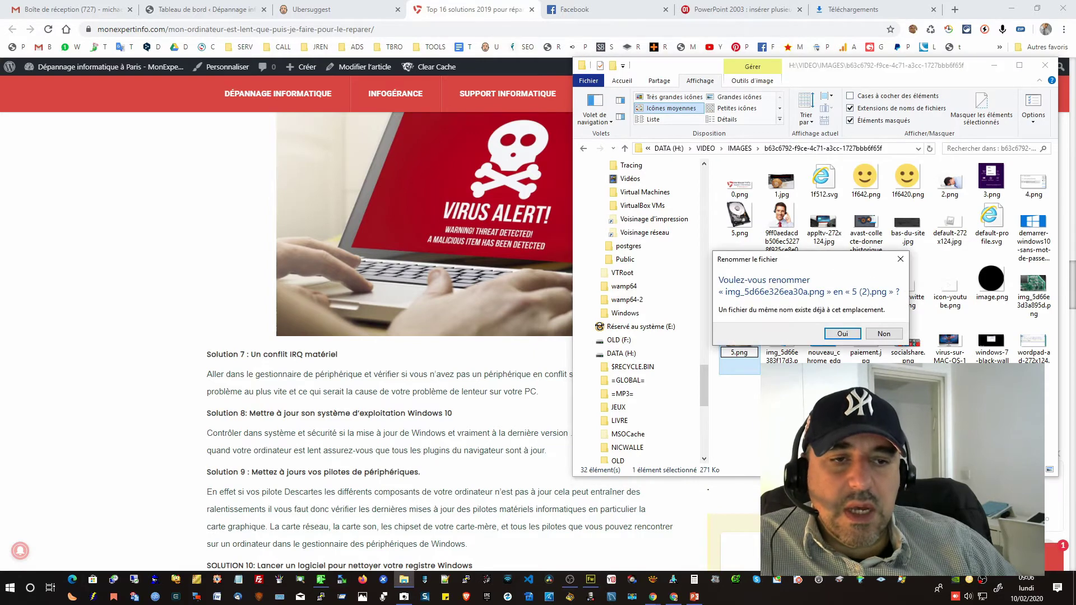
pyautogui.click(883, 333)
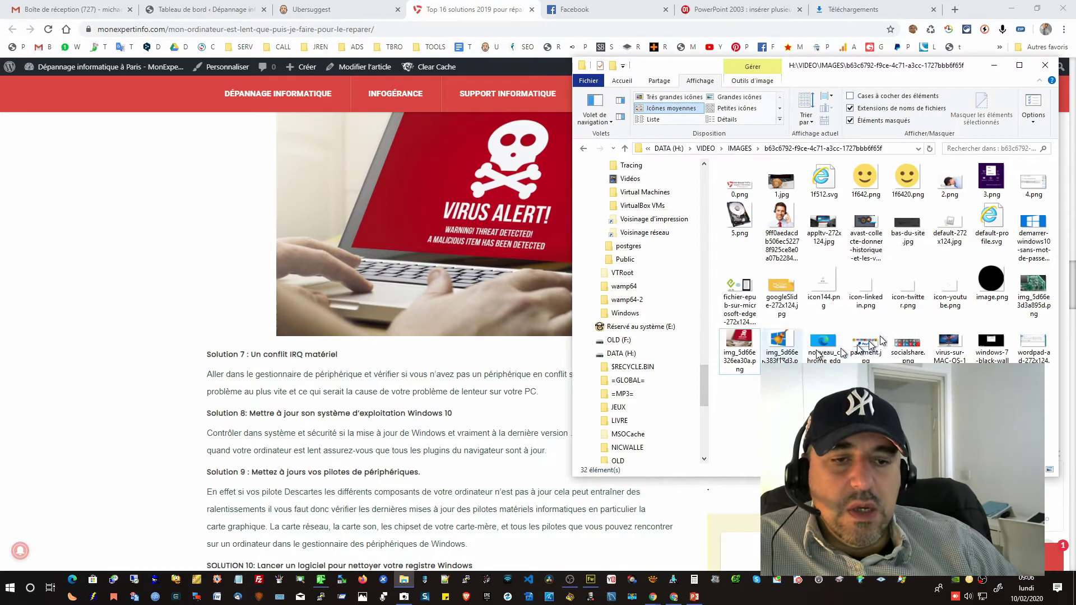
# Rename the virus alert image as 6.png.
pyautogui.click(737, 360)
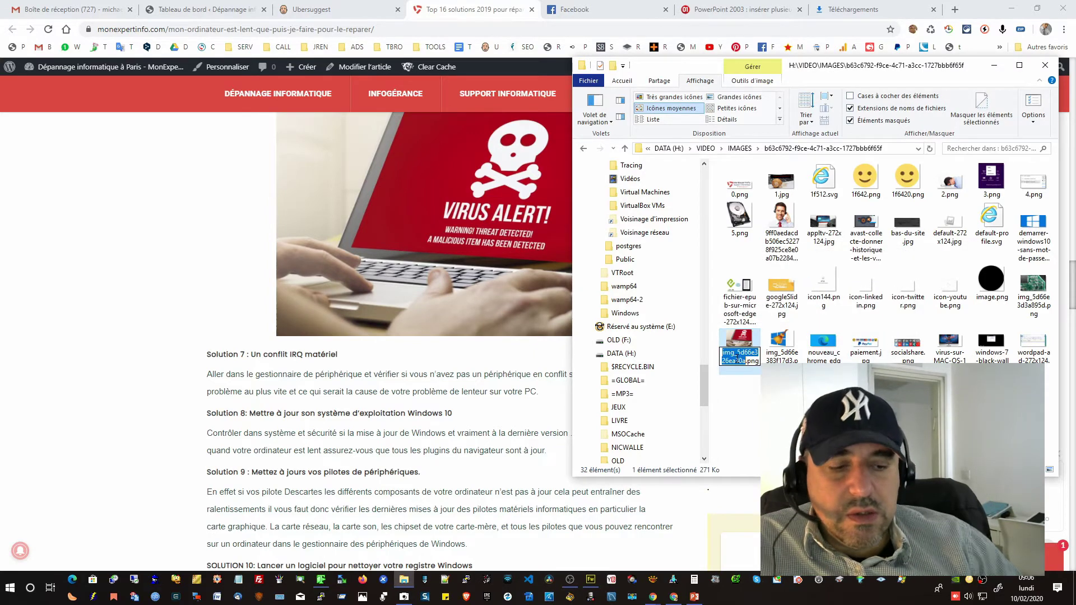
pyautogui.write('6')
pyautogui.press('Return')
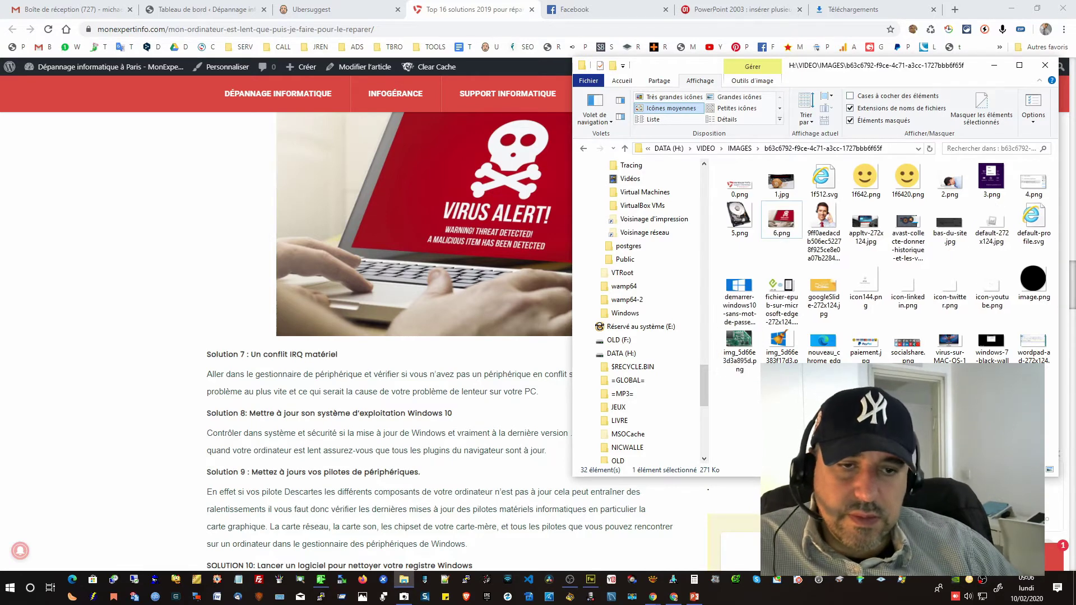
# Rename the image of the broom on the Windows logo, shown above Solution 11 of the article, as 7.png.
pyautogui.scroll(-8, 519, 362)
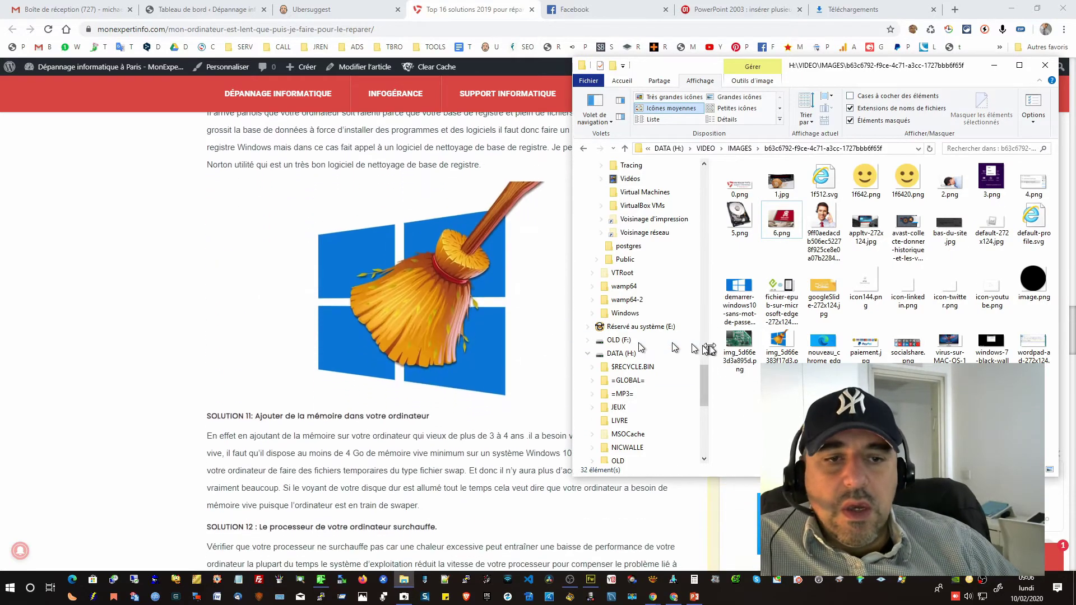
pyautogui.click(783, 359)
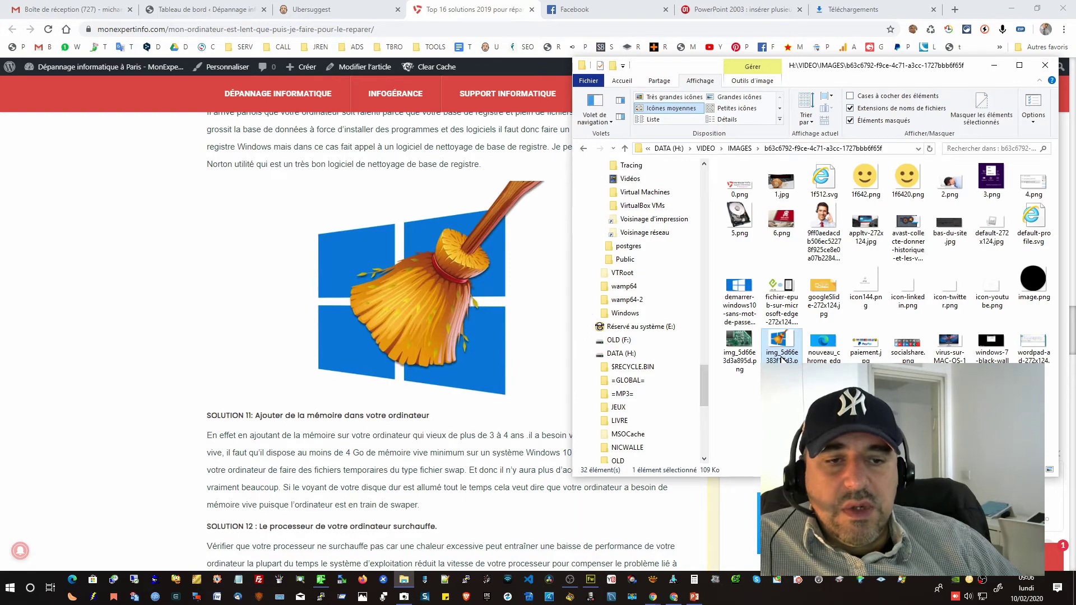
pyautogui.click(783, 359)
pyautogui.write('7')
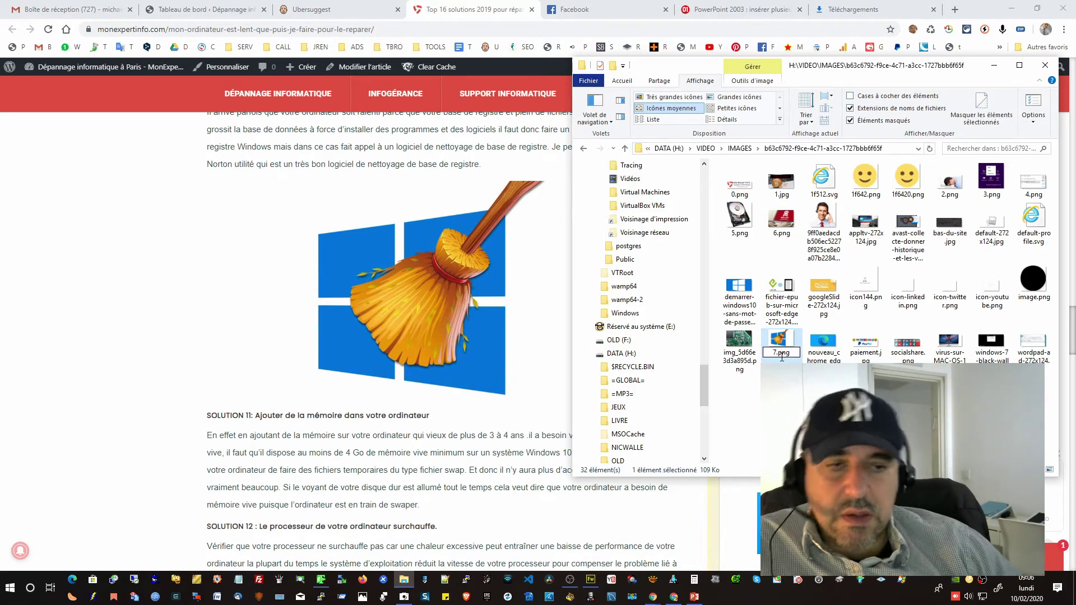
pyautogui.press('Return')
# Rename the circuit board image from Solution 15 of the article as 8.png.
pyautogui.scroll(-12, 380, 351)
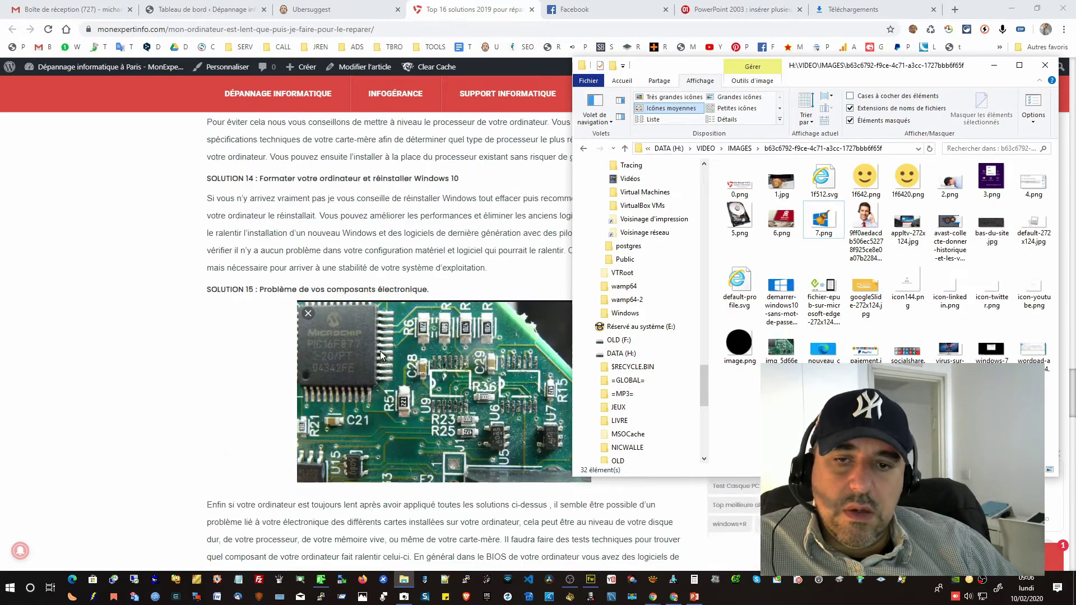
pyautogui.scroll(-2, 380, 351)
pyautogui.click(779, 353)
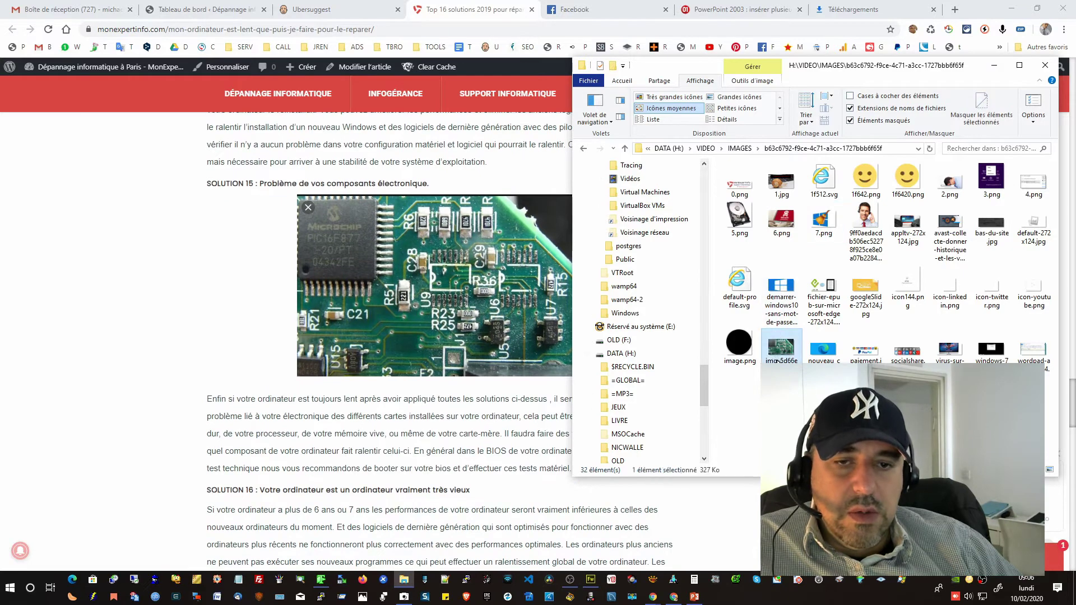
pyautogui.click(778, 359)
pyautogui.write('8')
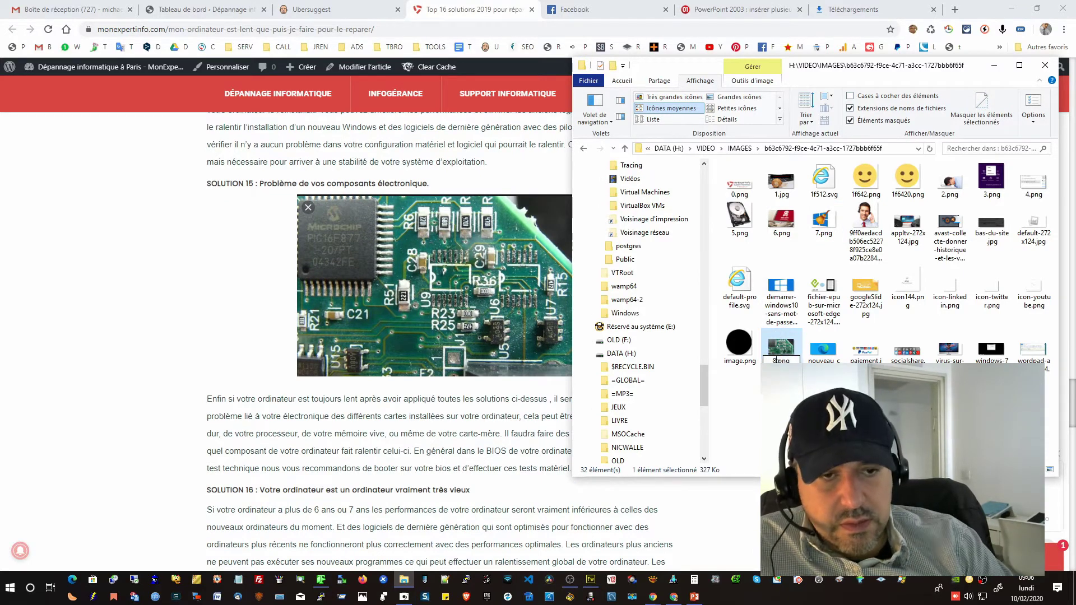
pyautogui.press('Return')
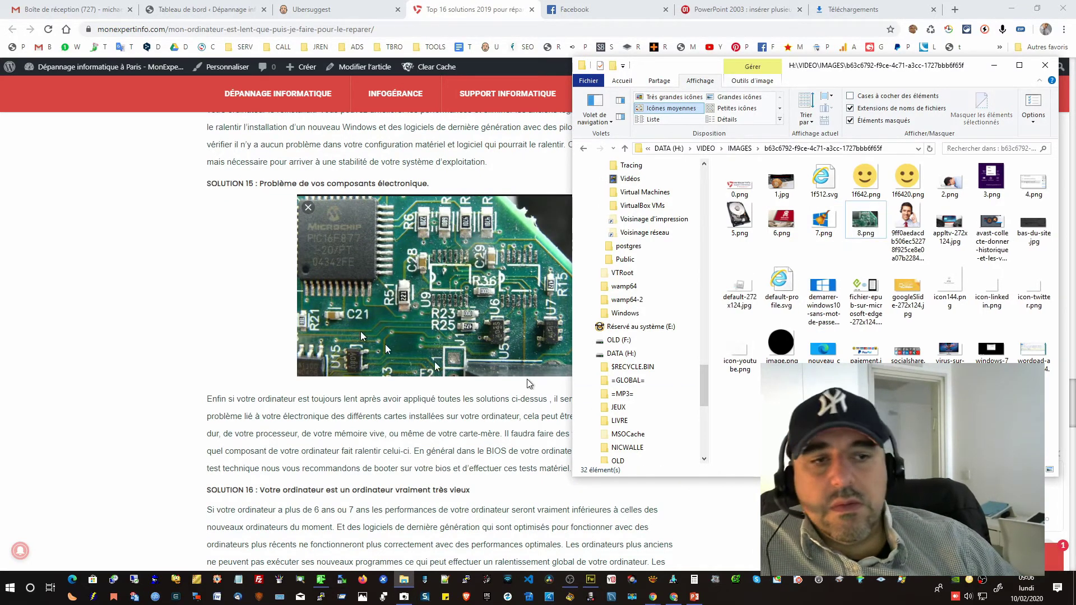
# Check the rest of the article for images and delete all unnumbered files listed after 8.png in the folder.
pyautogui.scroll(-5, 370, 335)
pyautogui.scroll(-6, 354, 325)
pyautogui.scroll(12, 355, 329)
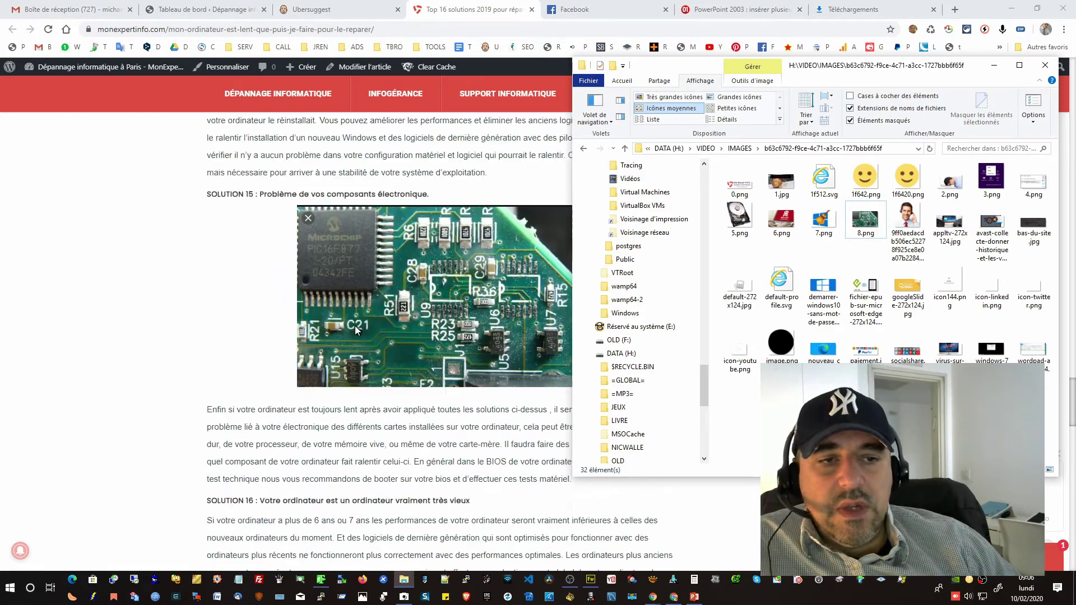
pyautogui.click(907, 227)
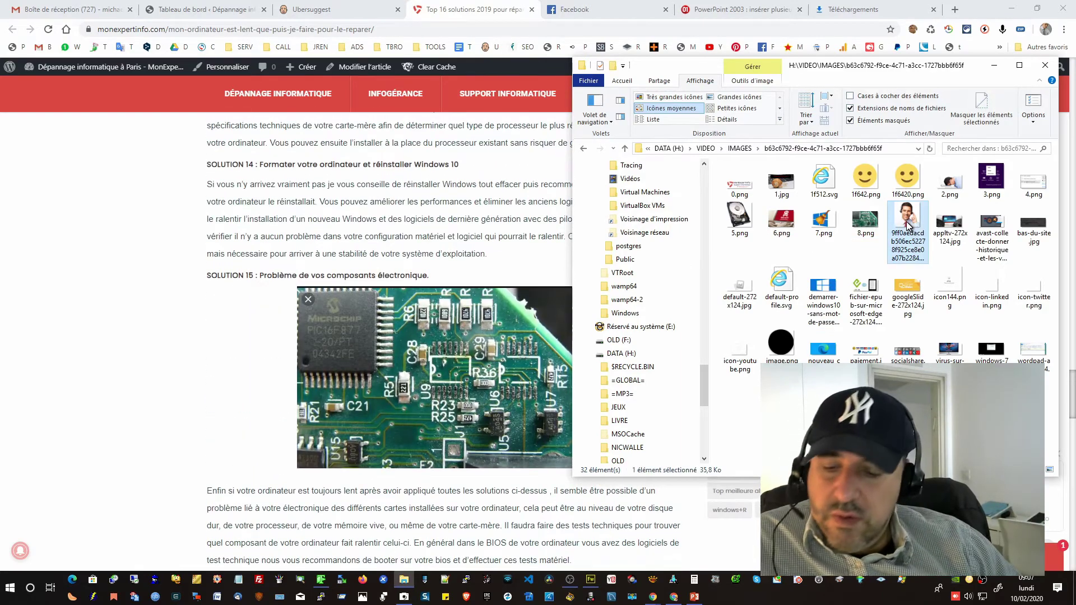
pyautogui.keyDown('shift'); pyautogui.click(1030, 359); pyautogui.keyUp('shift')
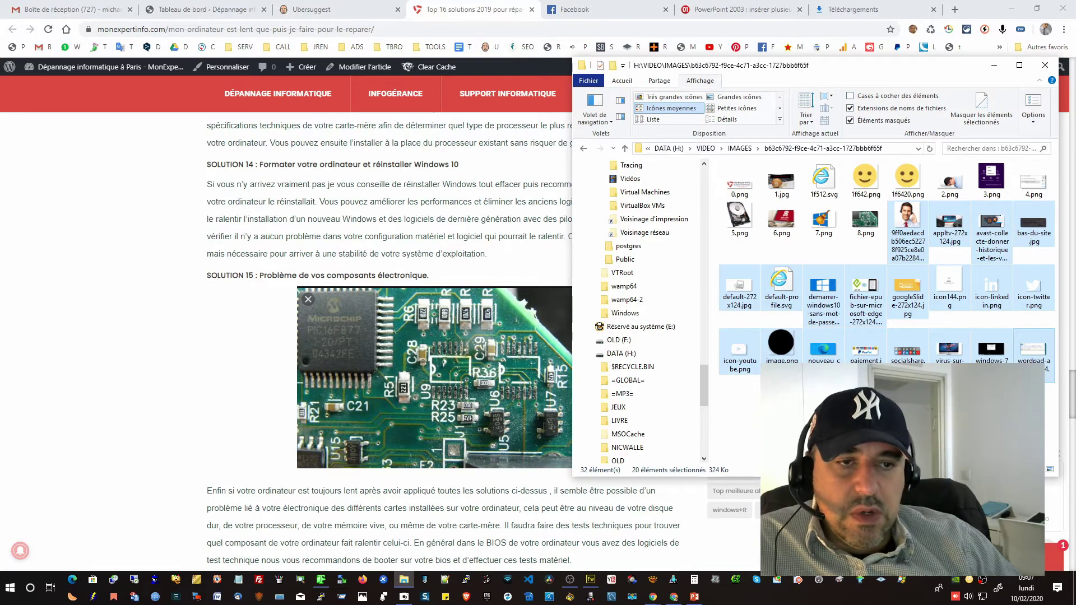
pyautogui.press('Delete')
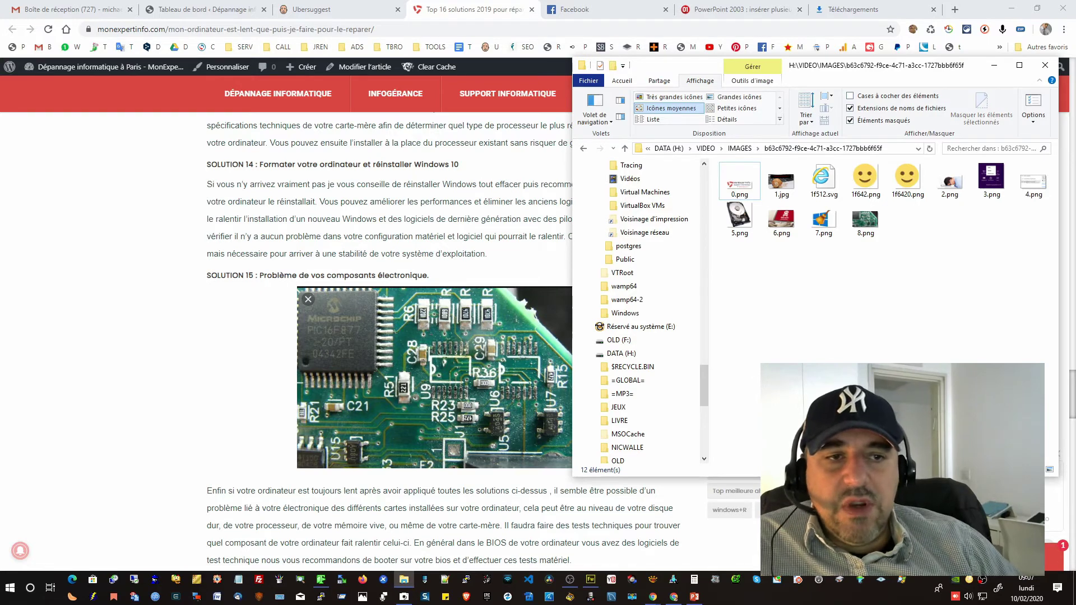
# Copy the image folder's path, switch to PowerPoint and start a new photo album.
pyautogui.click(887, 148)
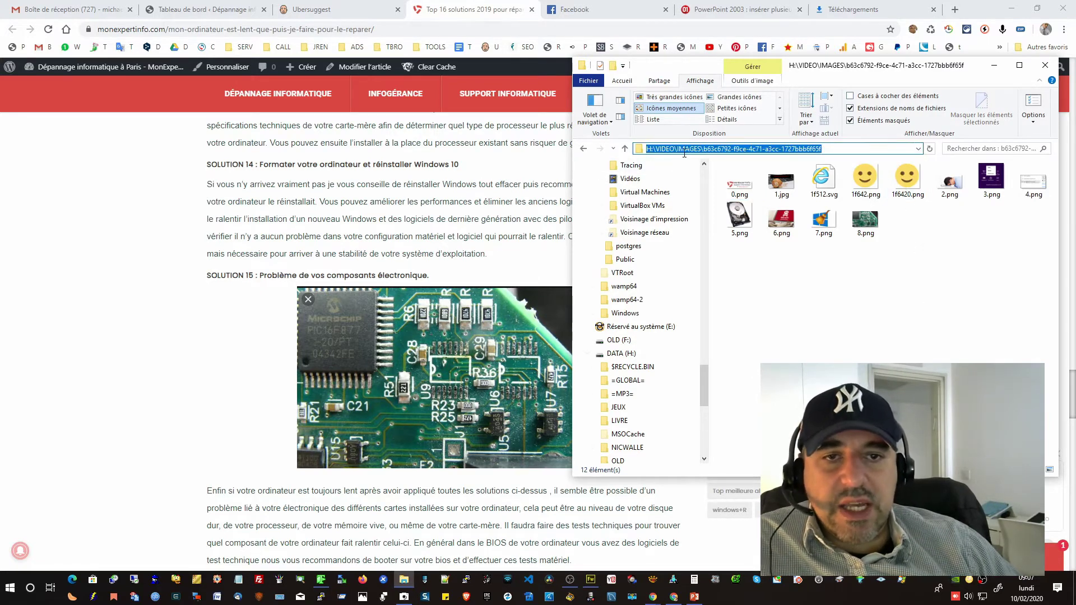
pyautogui.click(693, 597)
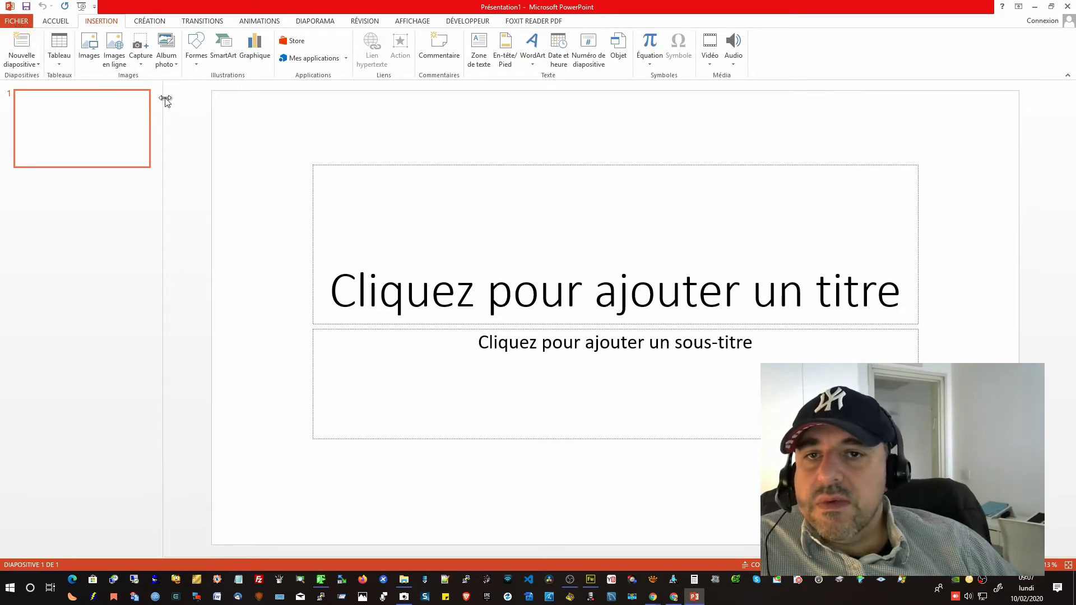
pyautogui.click(54, 23)
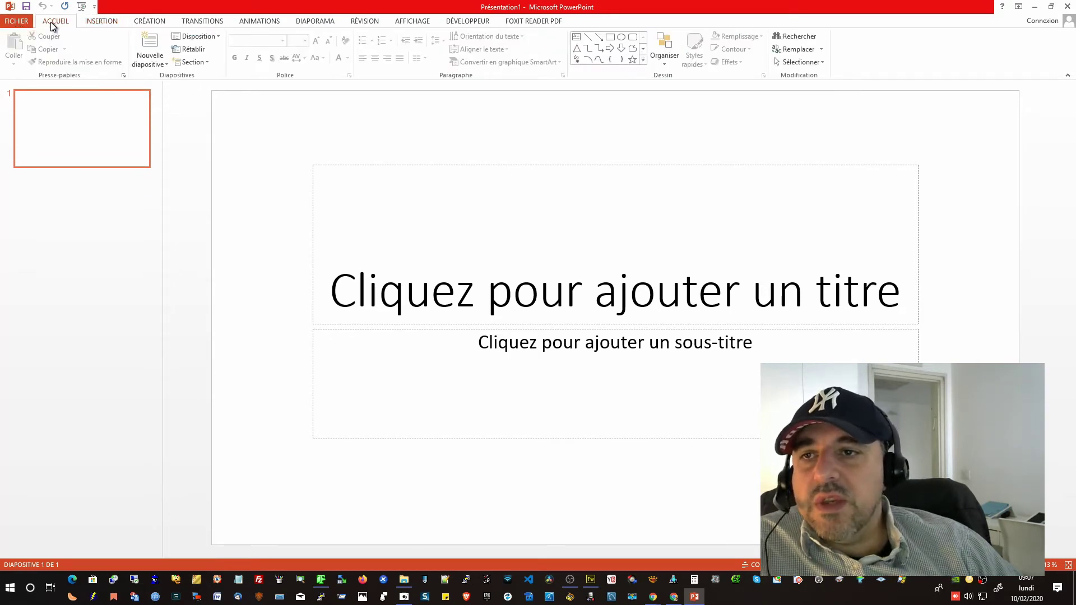
pyautogui.click(98, 22)
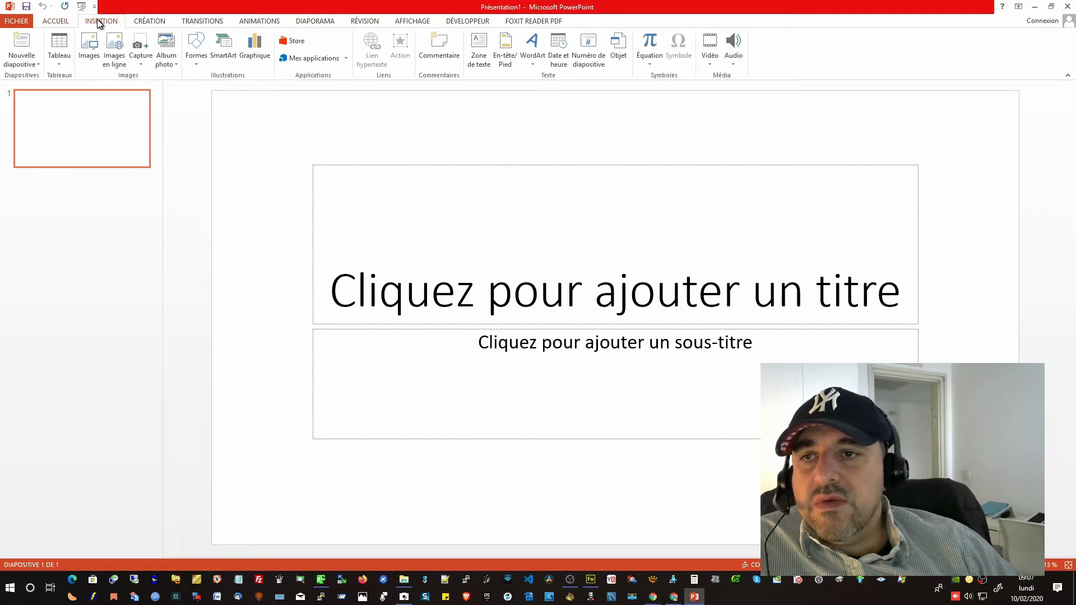
pyautogui.click(166, 62)
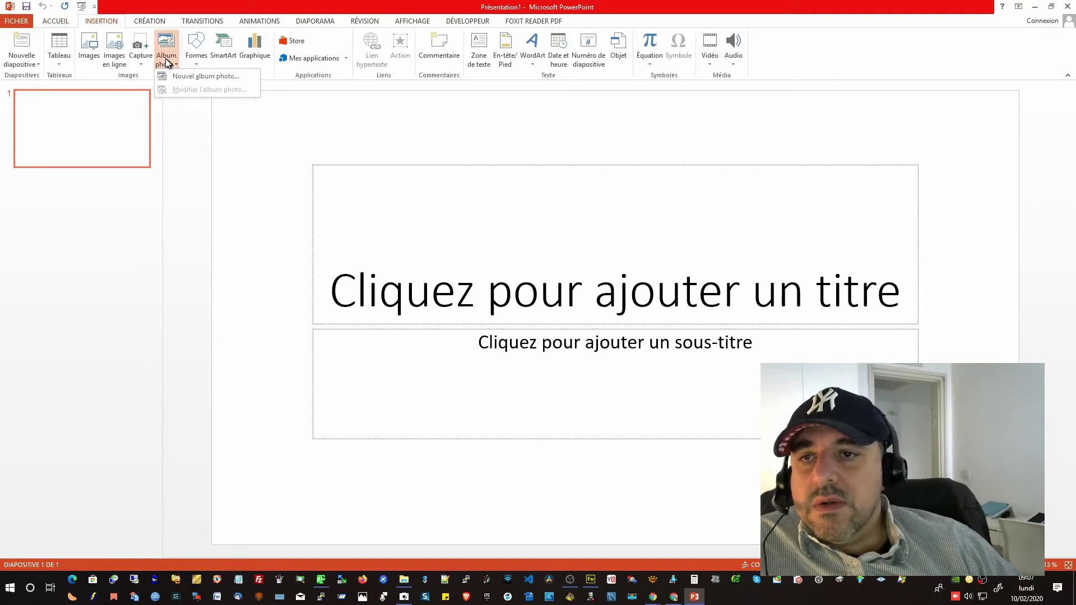
pyautogui.click(185, 78)
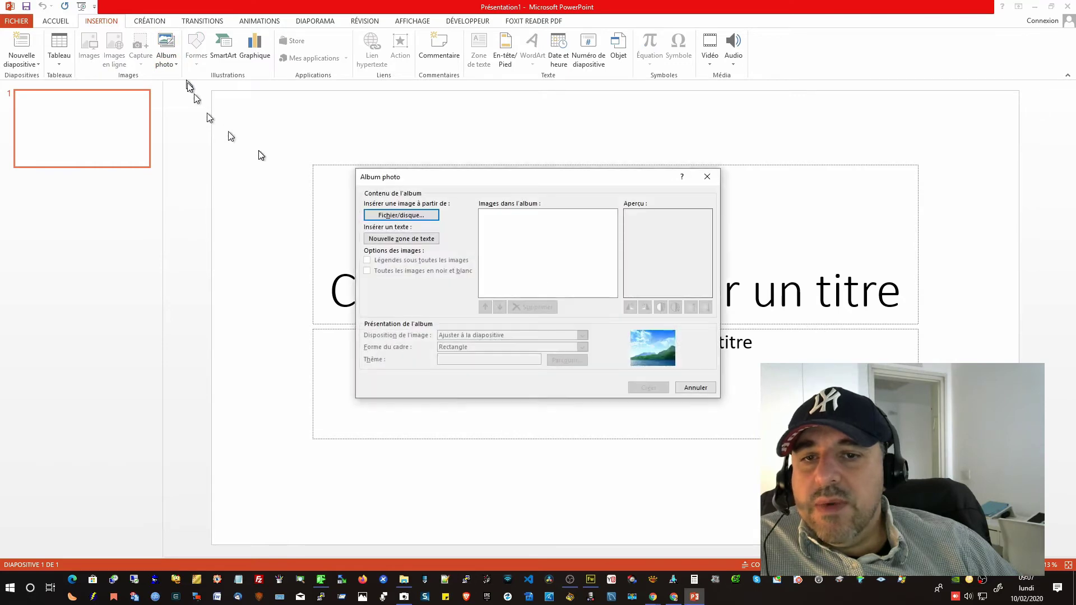
pyautogui.click(414, 215)
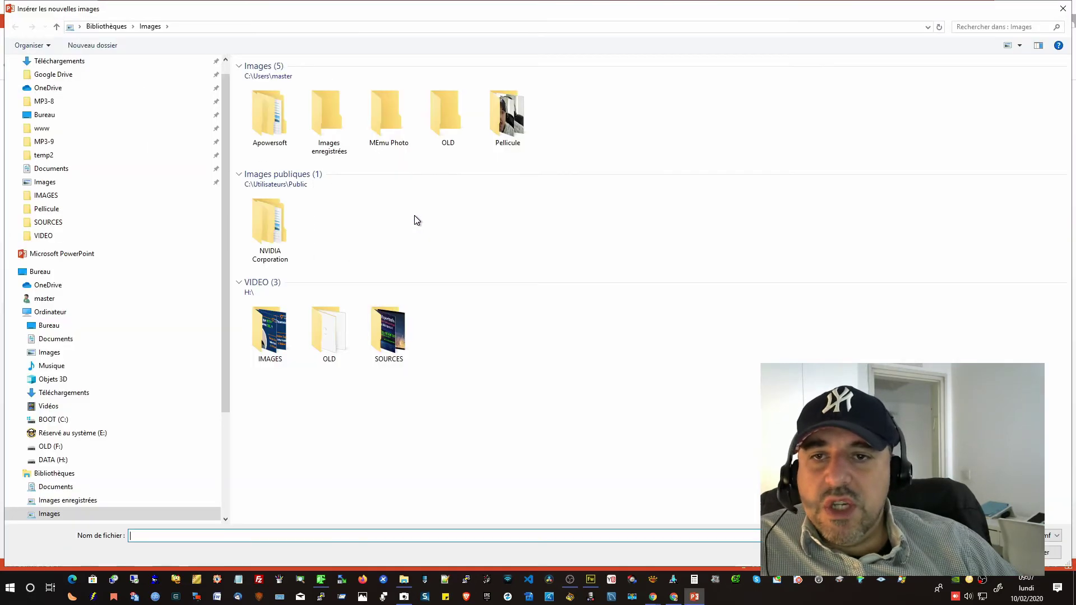
pyautogui.click(245, 26)
pyautogui.press('BackSpace')
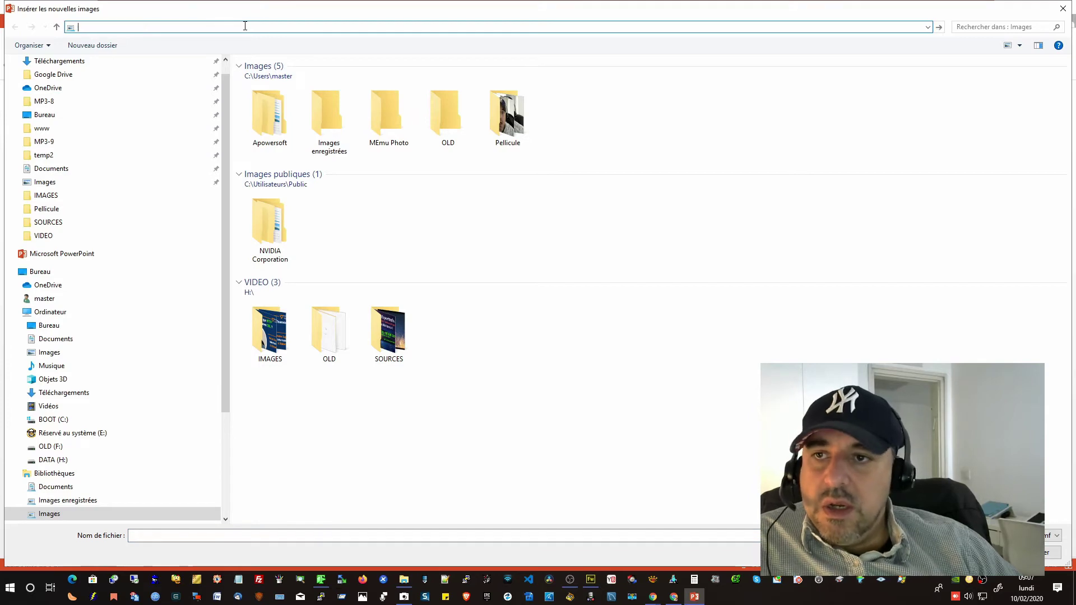
pyautogui.press('Escape')
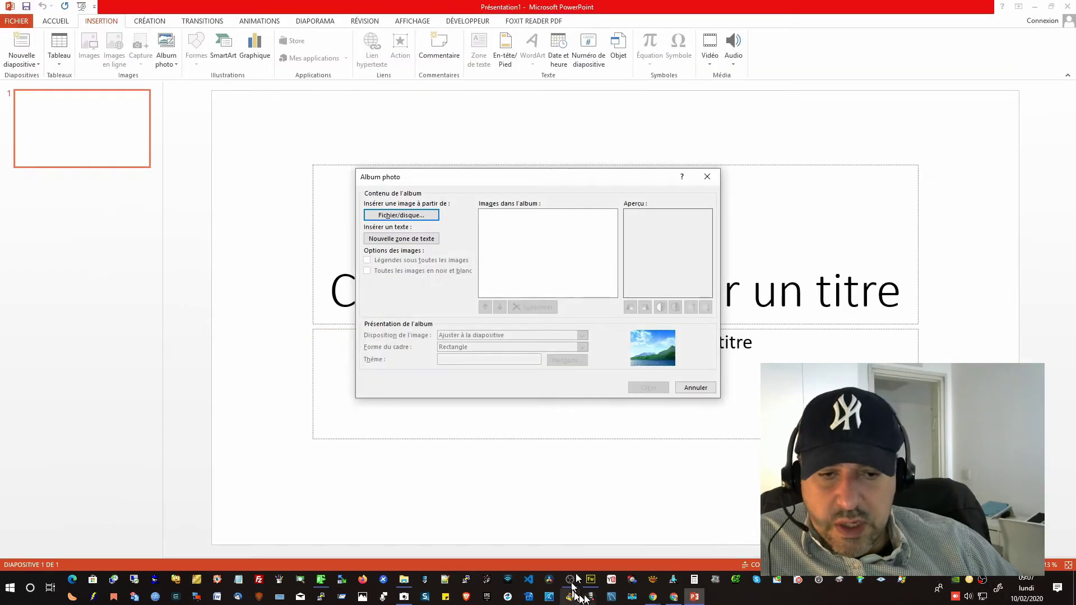
# Copy the image folder's path from File Explorer and stop TTSReader from reading the clipboard aloud.
pyautogui.click(400, 586)
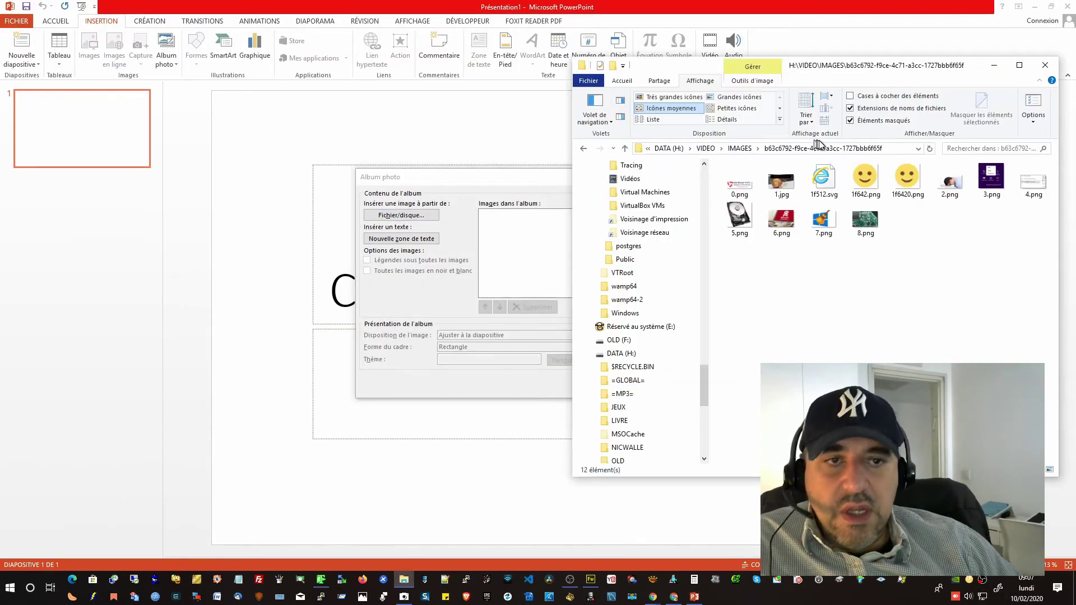
pyautogui.click(890, 149)
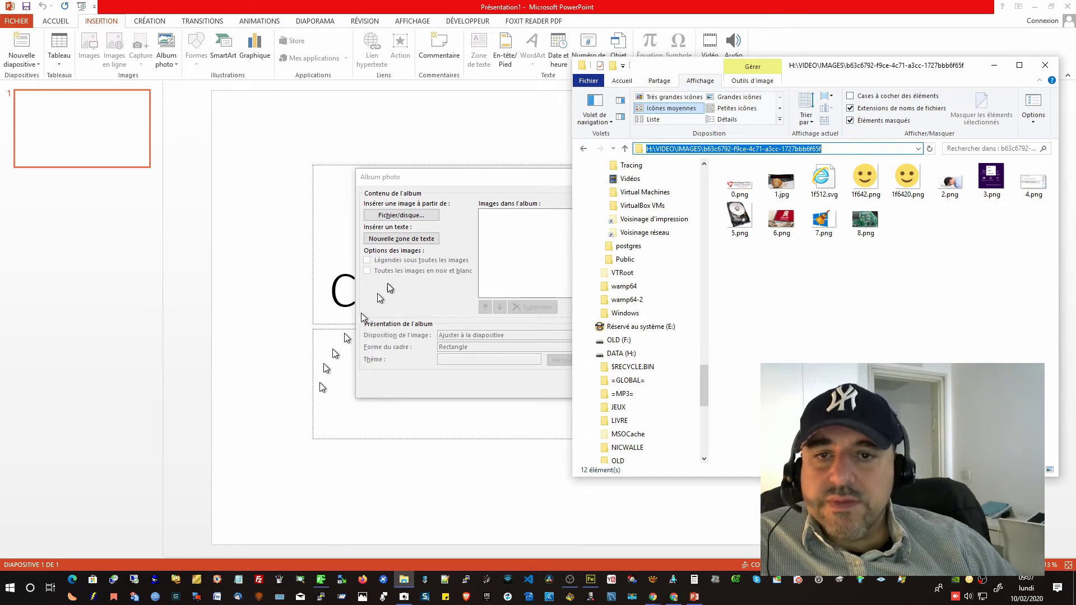
pyautogui.click(462, 189)
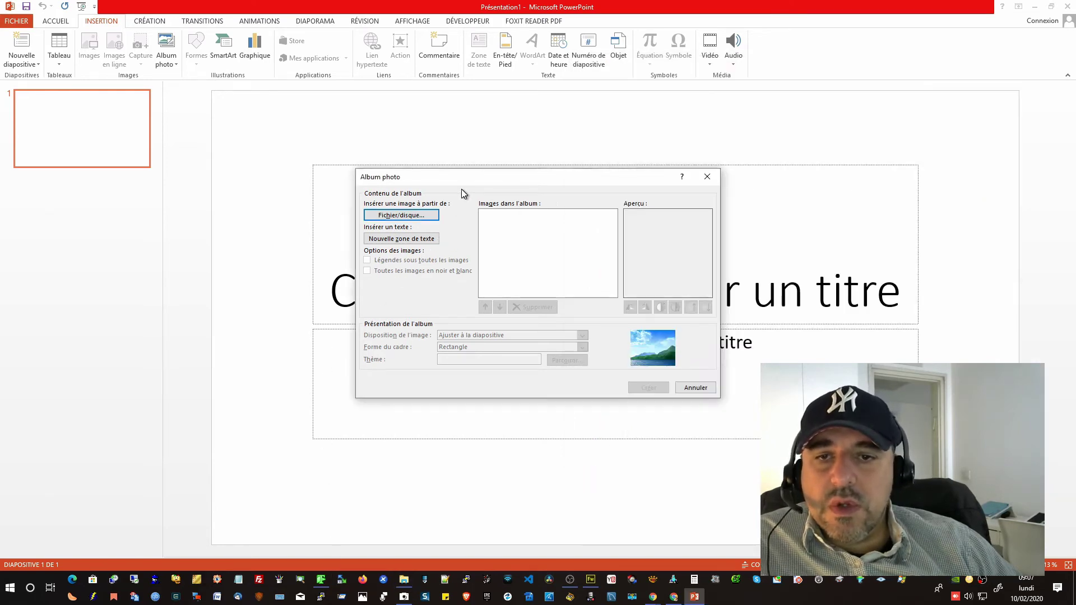
pyautogui.click(322, 577)
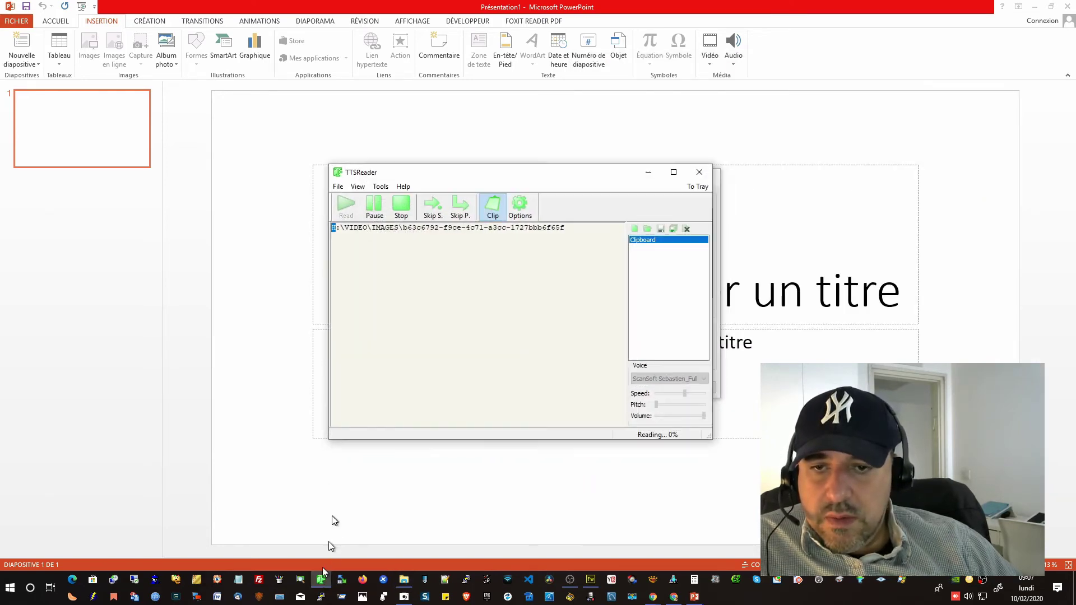
pyautogui.click(400, 216)
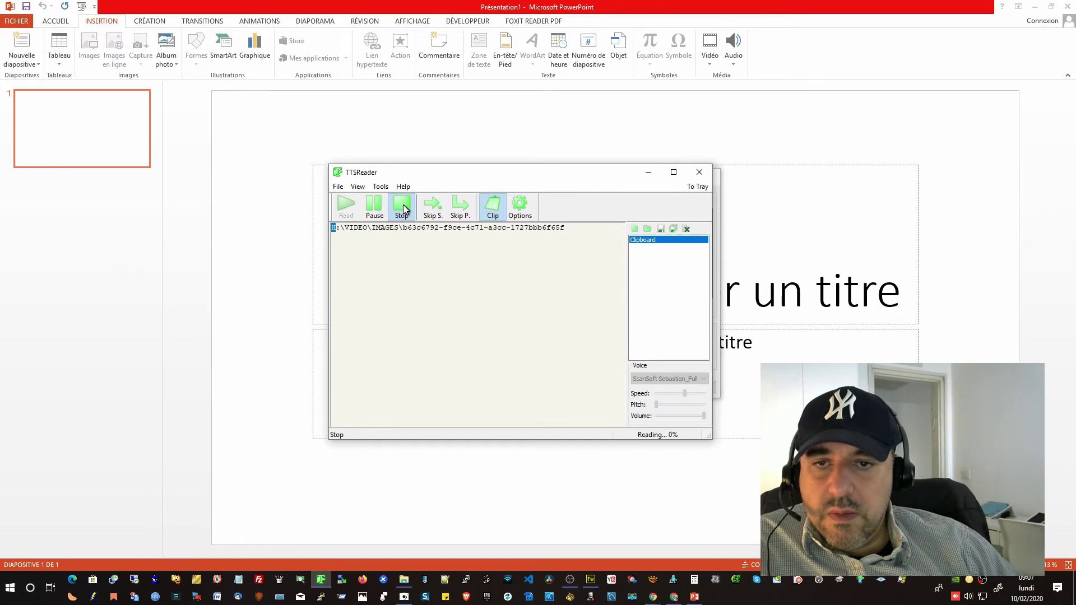
pyautogui.click(648, 175)
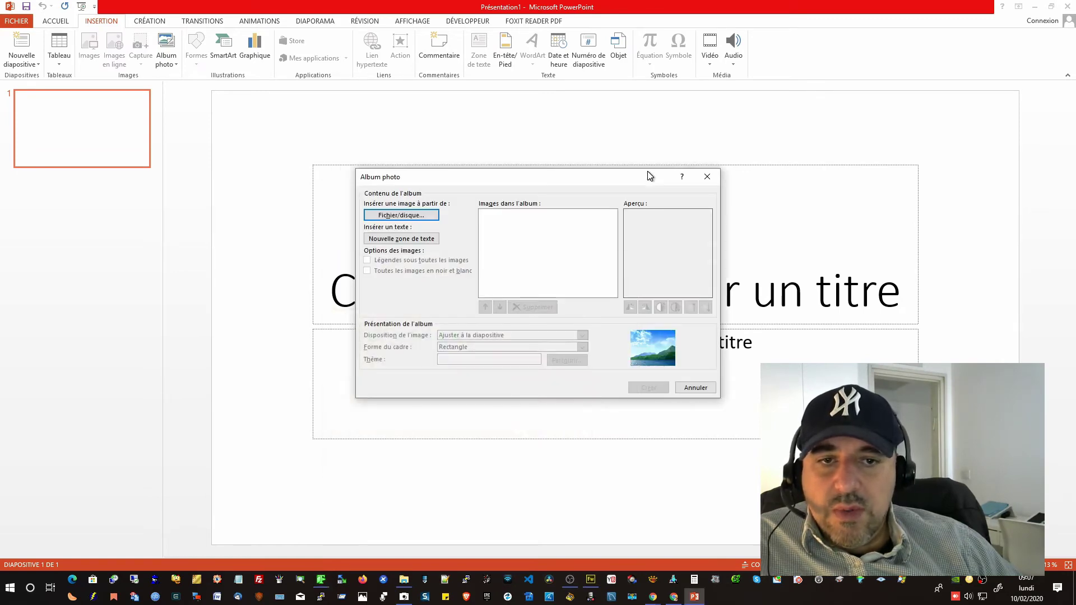
# Browse for album pictures on disk in the folder H:\VIDEO\IMAGES\b63c6792-f9ce-4c71-a3cc-1727bbb6f65f.
pyautogui.click(409, 216)
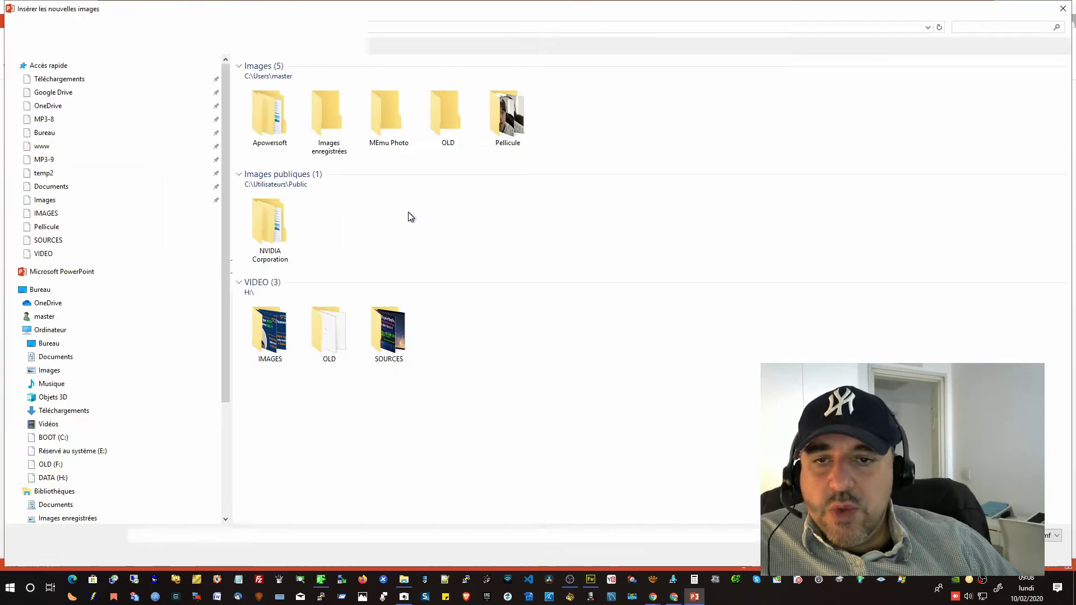
pyautogui.click(354, 29)
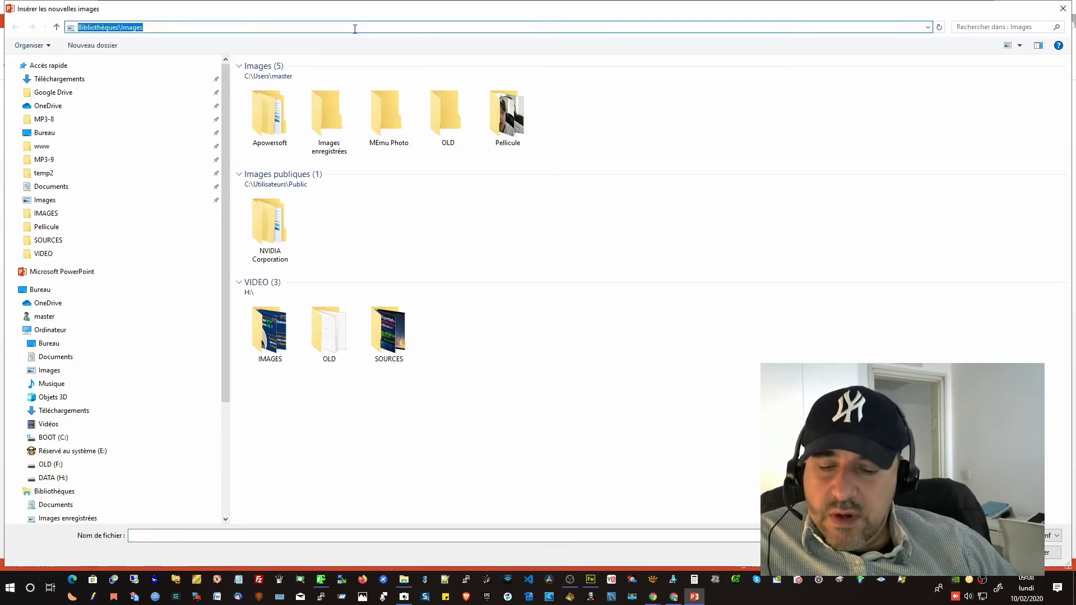
pyautogui.write('H:\\IMAGES\\b63c6792-f9ce-4c71-a3cc-1727bbb6f65f')
pyautogui.press('Return')
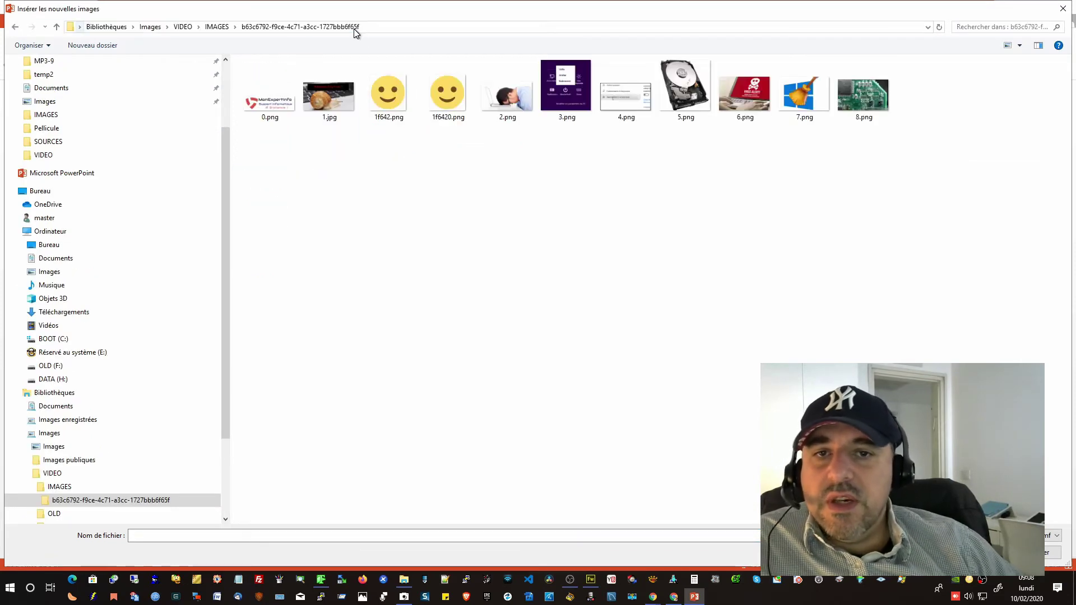
# Delete the two smiley images 1f642.png and 1f6420.png from the folder.
pyautogui.click(391, 98)
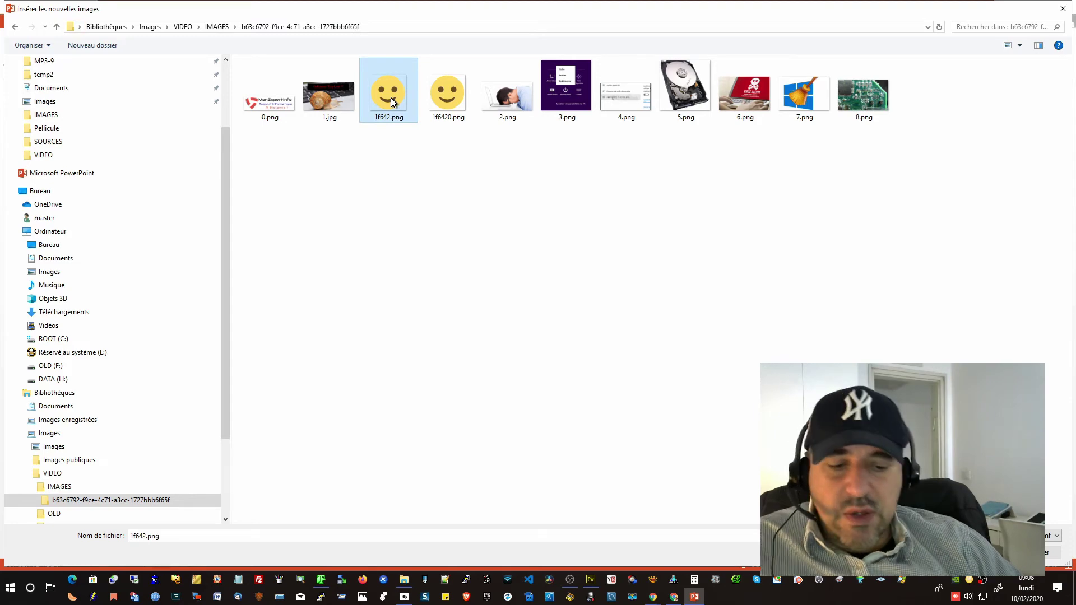
pyautogui.press('Delete')
pyautogui.click(391, 97)
pyautogui.press('Delete')
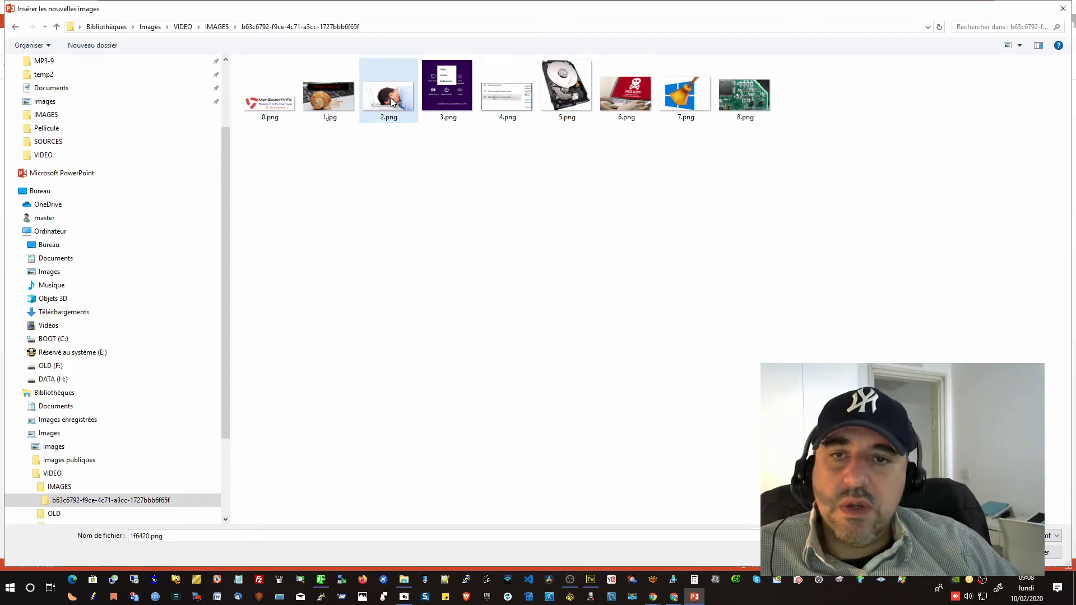
# Insert all the numbered images, 0 to 8, into the photo album and create it.
pyautogui.click(391, 132)
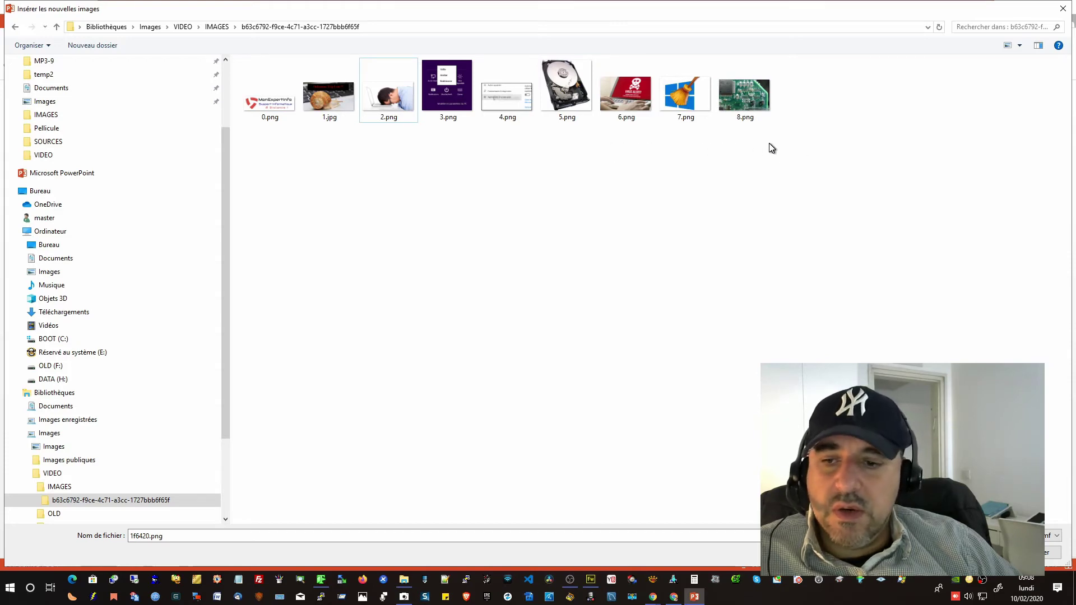
pyautogui.moveTo(772, 148); pyautogui.dragTo(261, 102)
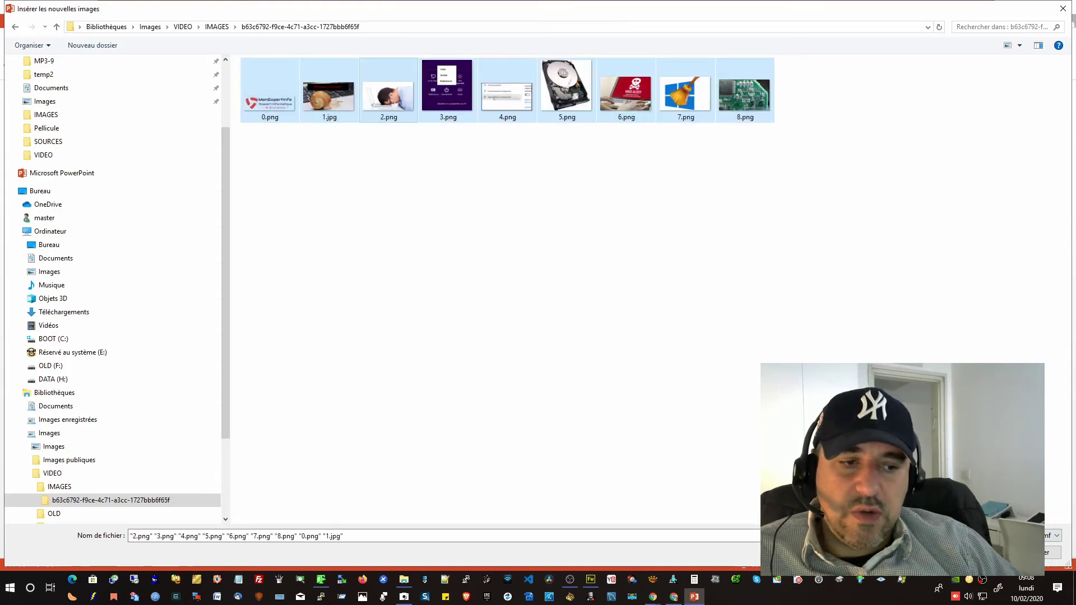
pyautogui.press('Return')
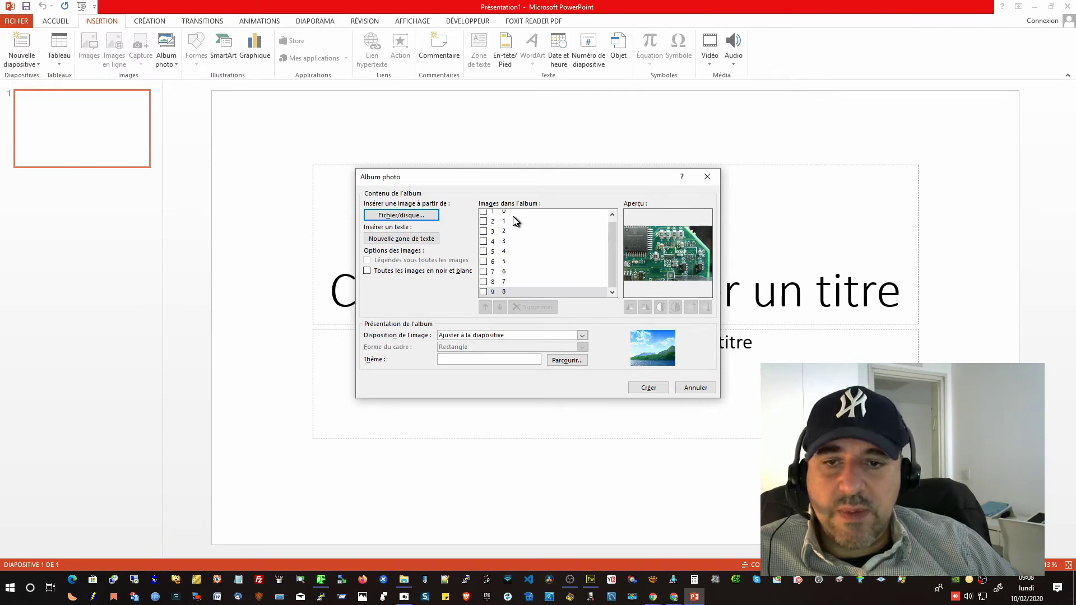
pyautogui.click(647, 388)
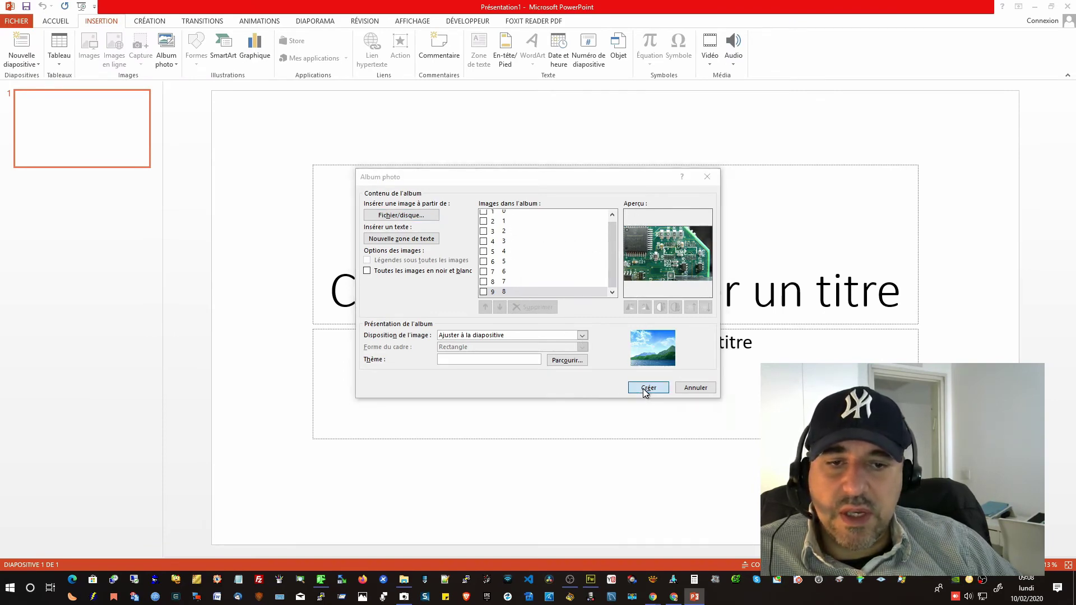